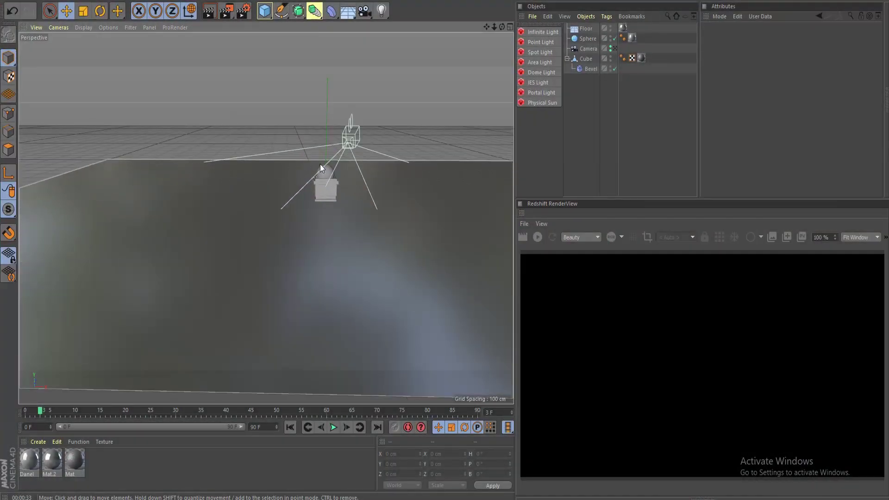
Step: Add a Plane primitive and raise it to about 138 cm above the origin, over the sphere
scroll(320, 165, up, 3)
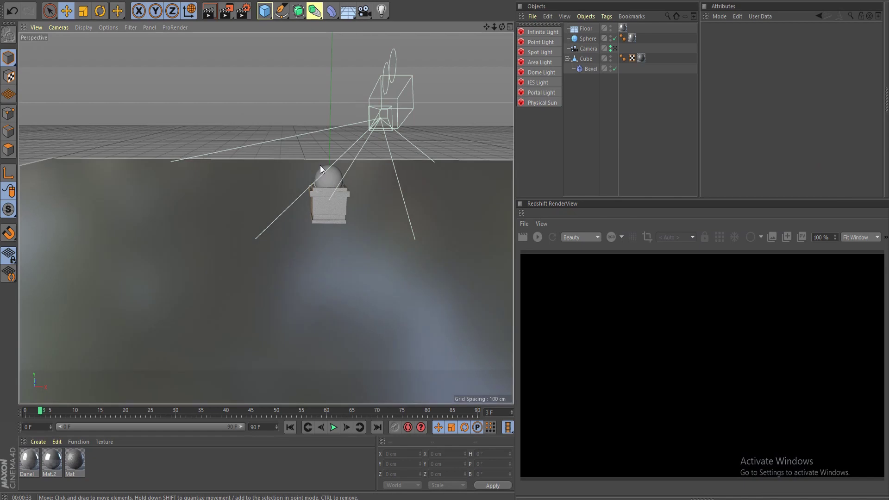
scroll(320, 165, down, 2)
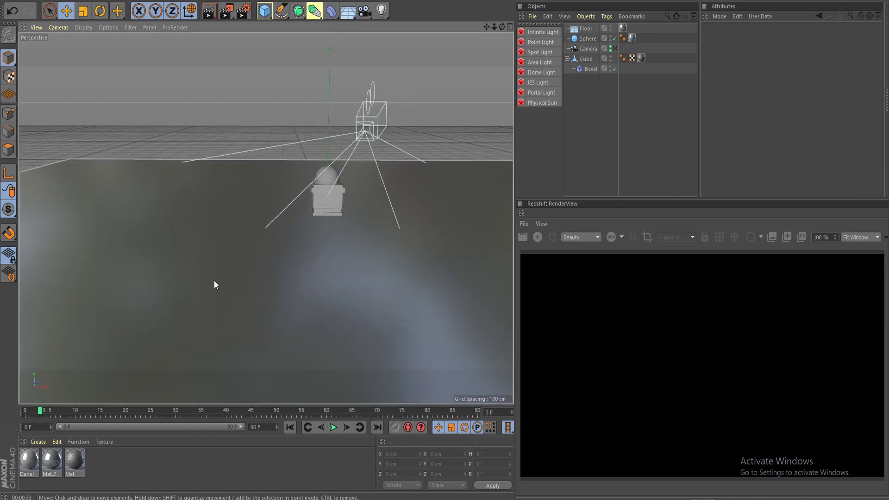
mouse_move(211, 276)
alt+mouse_down()
mouse_move(294, 184)
mouse_move(267, 204)
mouse_move(357, 215)
mouse_move(320, 224)
mouse_move(306, 201)
mouse_move(296, 218)
alt+mouse_up()
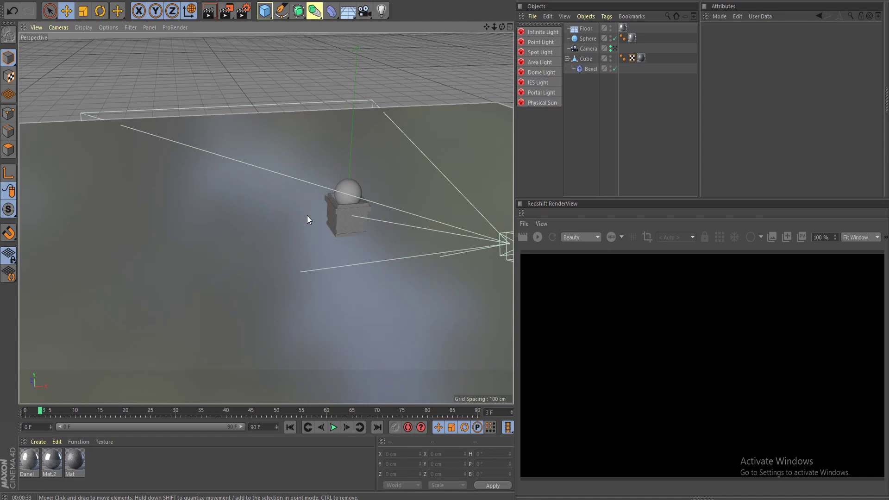
scroll(307, 215, down, 3)
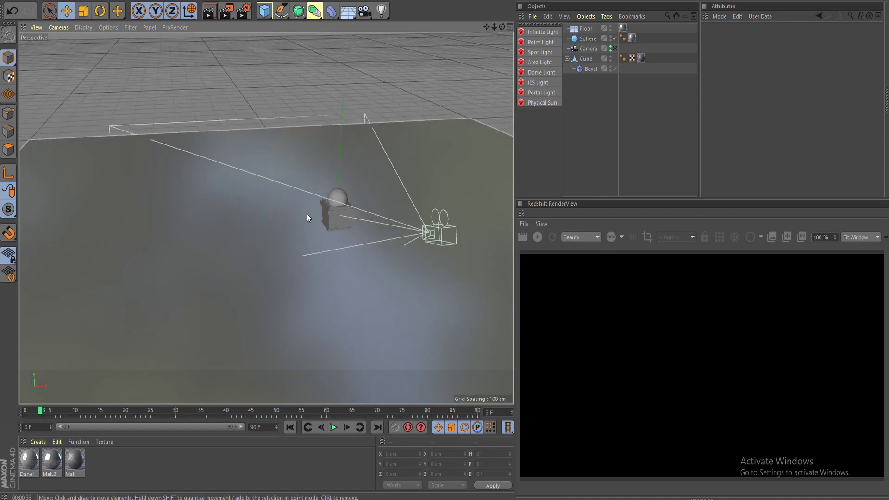
scroll(308, 213, up, 7)
mouse_move(308, 213)
alt+mouse_down()
mouse_move(254, 204)
mouse_move(330, 213)
alt+mouse_up()
alt+middle_drag(329, 213, 293, 201)
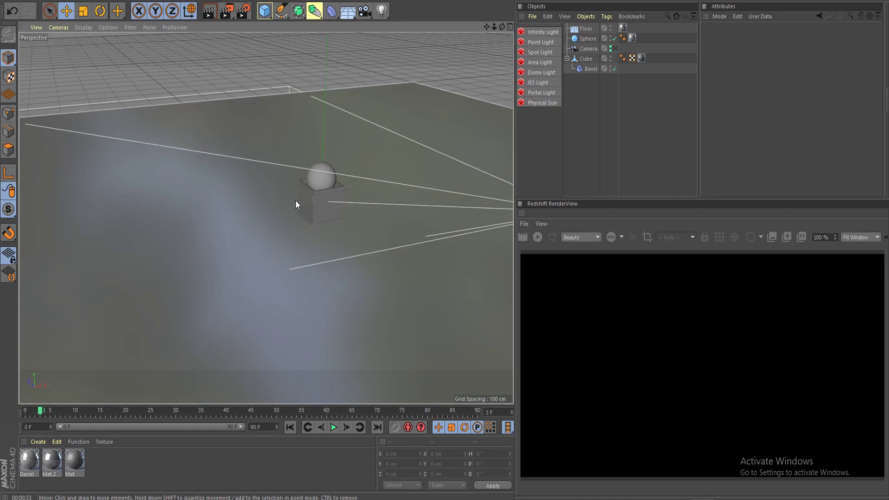
alt+drag(278, 196, 257, 185)
click(265, 10)
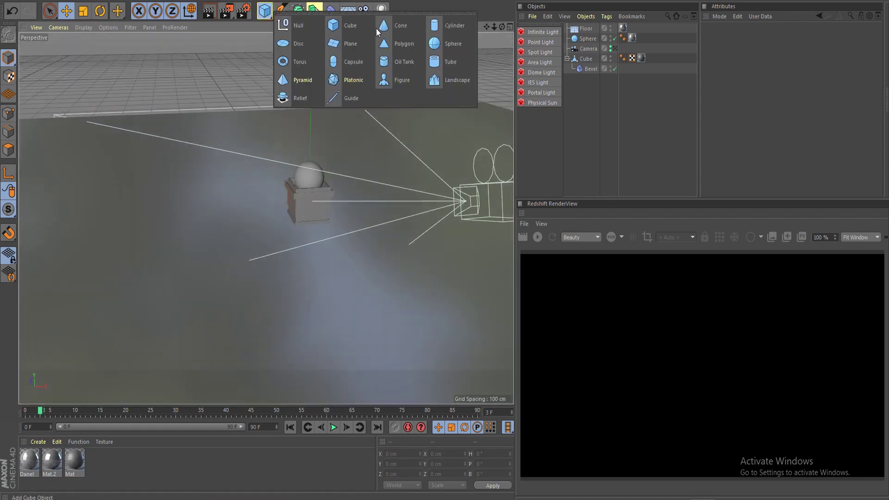
click(361, 42)
scroll(290, 260, up, 3)
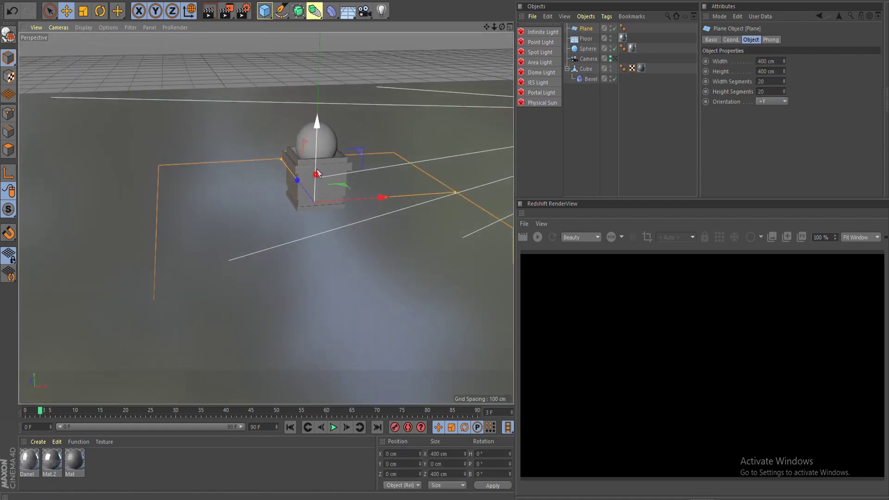
drag(316, 176, 319, 62)
scroll(315, 132, up, 4)
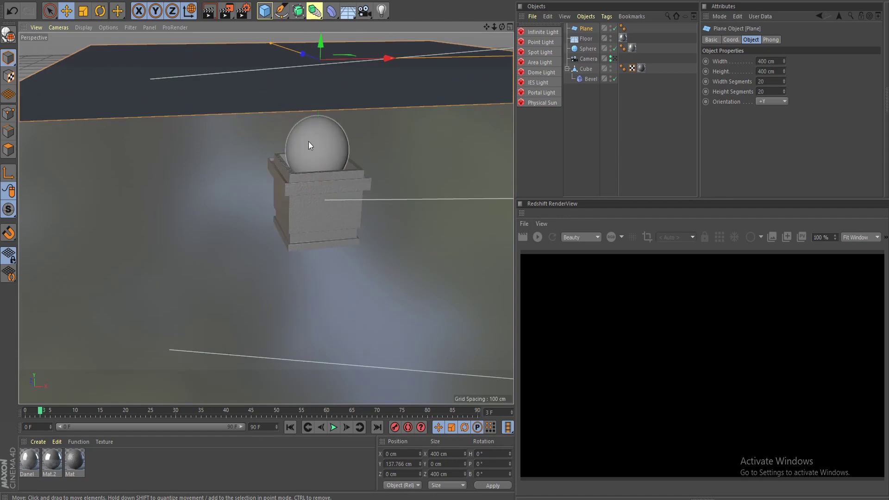
Step: Narrow the plane to a width of about 276 cm and raise it to a height of about 335 cm
click(308, 140)
click(214, 215)
scroll(213, 214, down, 5)
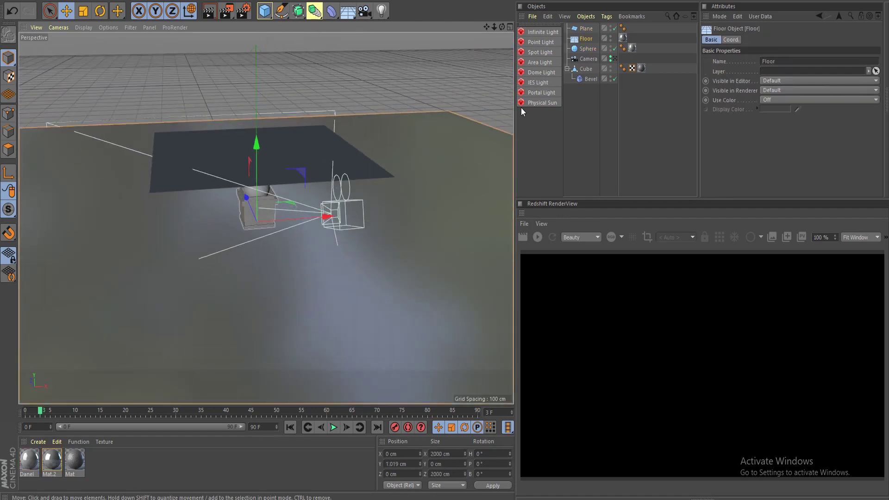
click(218, 166)
alt+drag(218, 167, 226, 189)
drag(339, 135, 319, 173)
drag(246, 126, 245, 17)
alt+drag(267, 208, 267, 174)
key(ctrl+shift+z)
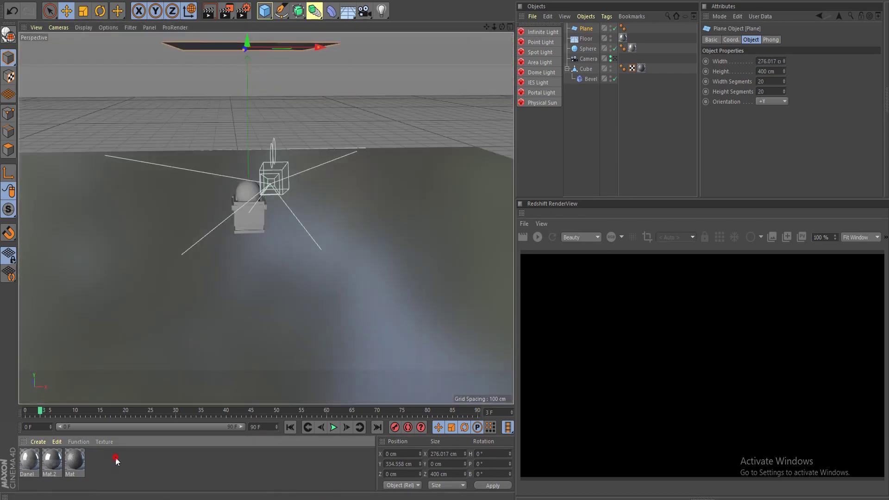
Step: Create a new material and turn off its Color and Reflectance channels
double_click(115, 460)
double_click(31, 466)
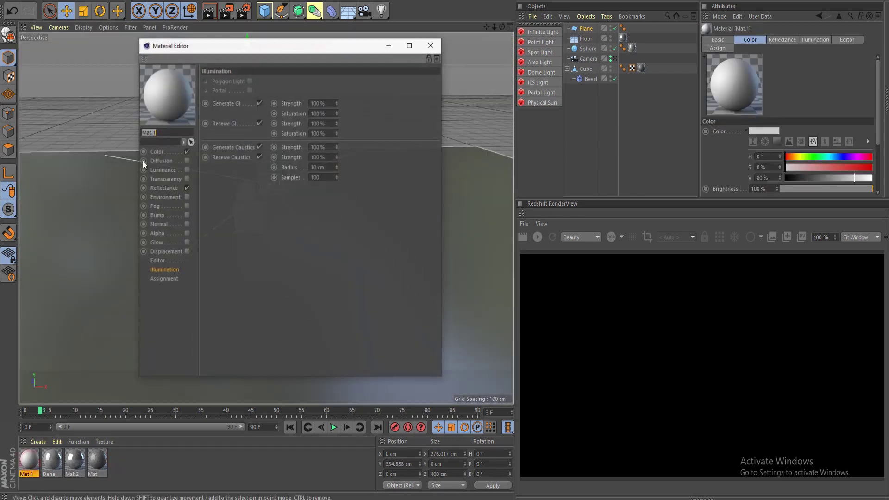
click(186, 151)
click(187, 188)
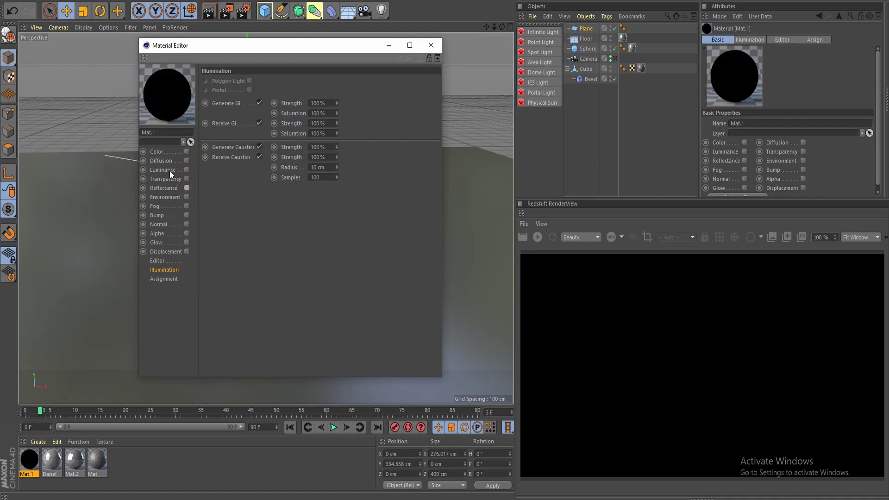
Step: Enable the new material's Luminance with a pale pink colour of hue 304° and 15% saturation
click(172, 171)
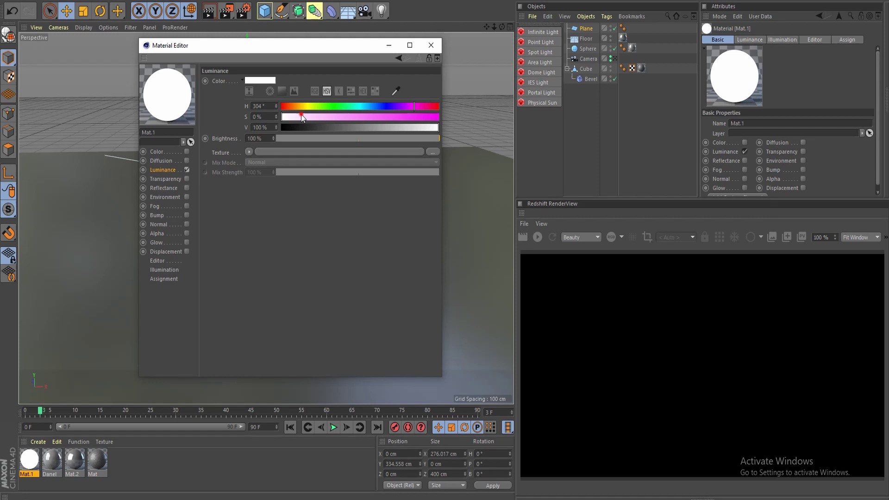
drag(300, 116, 304, 118)
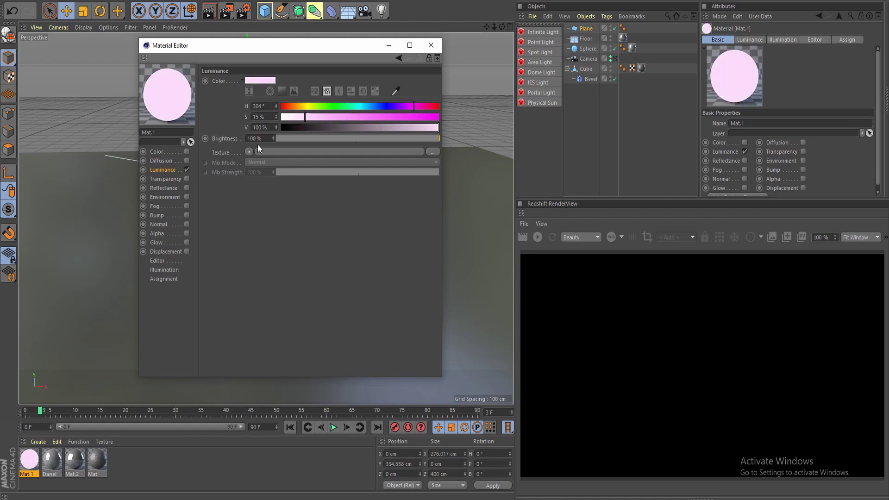
click(439, 45)
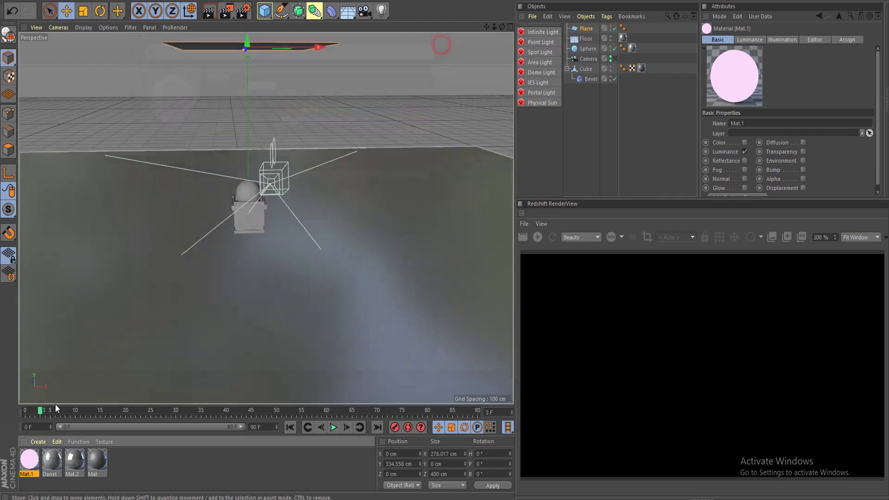
Step: Apply the pink luminance material Mat.1 to the overhead plane and clear the selection
drag(29, 460, 202, 47)
alt+middle_drag(312, 129, 323, 195)
mouse_move(323, 233)
alt+mouse_down()
mouse_move(354, 215)
mouse_move(317, 227)
mouse_move(289, 285)
mouse_move(329, 241)
alt+mouse_up()
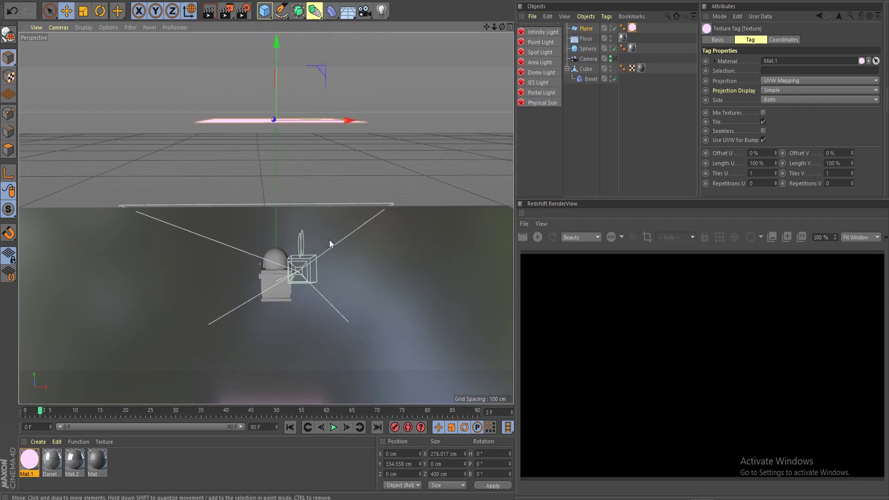
click(415, 98)
Step: Set the Global Illumination primary method to Irradiance Cache and the secondary method to Light Mapping
click(243, 10)
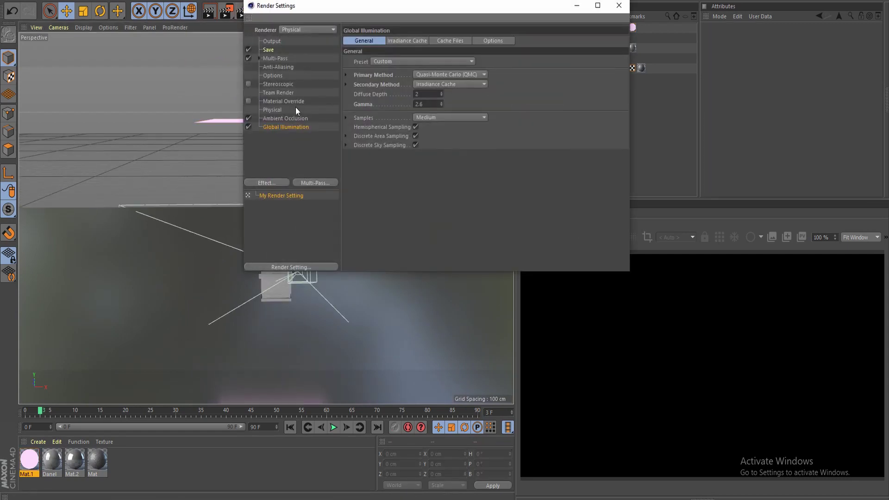
click(292, 132)
click(293, 128)
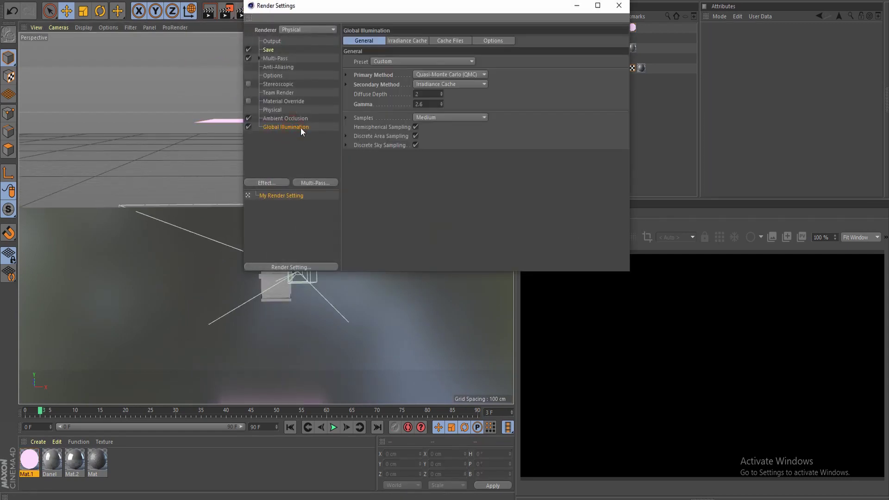
click(454, 75)
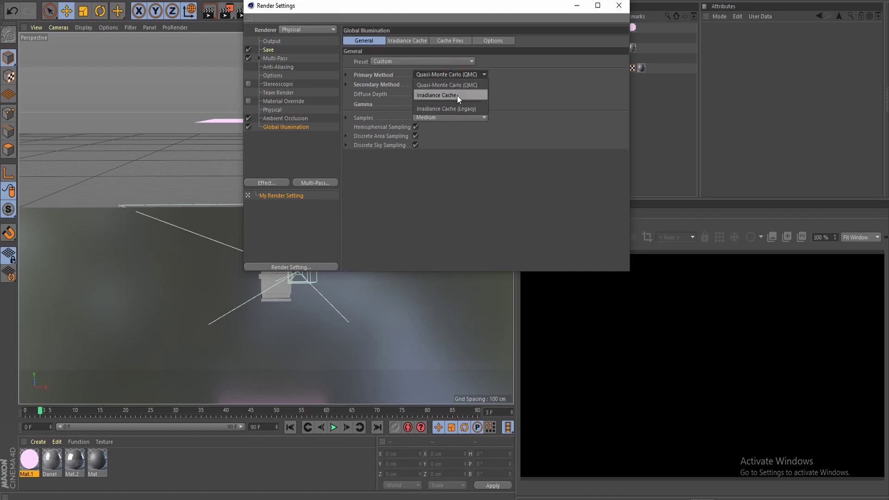
click(457, 95)
click(447, 85)
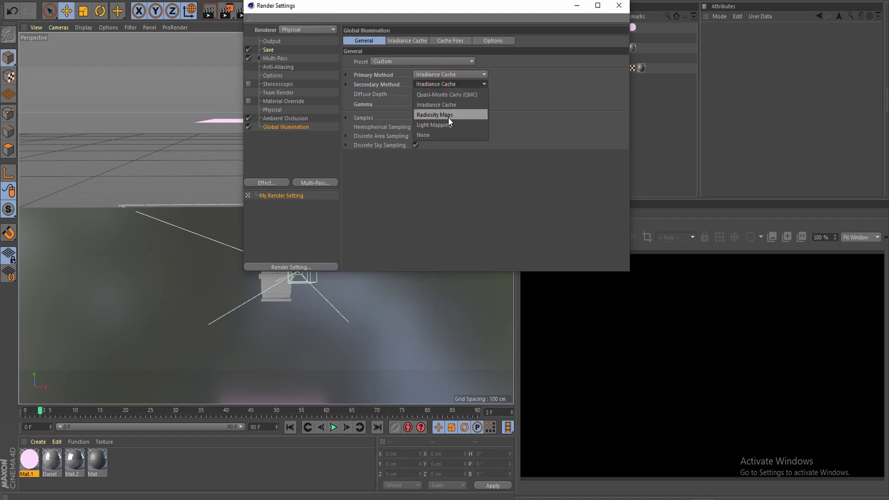
click(448, 120)
Step: Set the Global Illumination gamma to 2 and the Light Mapping path count to 3000
click(430, 104)
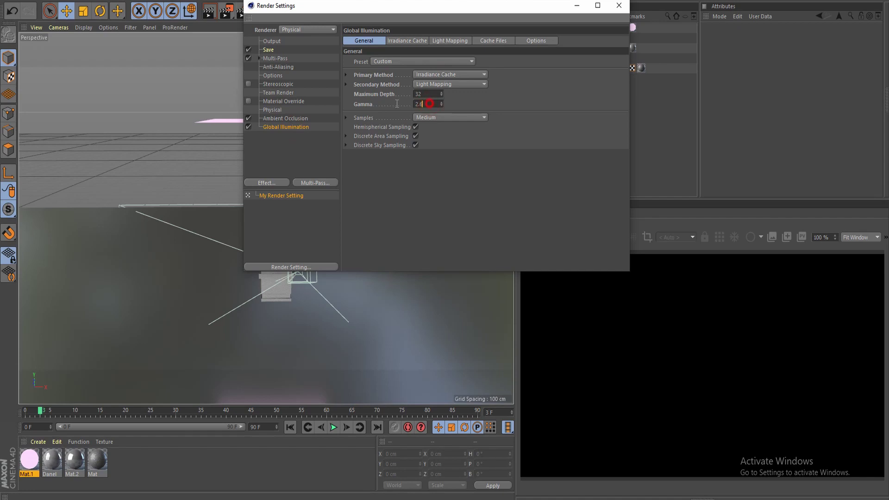
text(2)
click(427, 95)
click(443, 44)
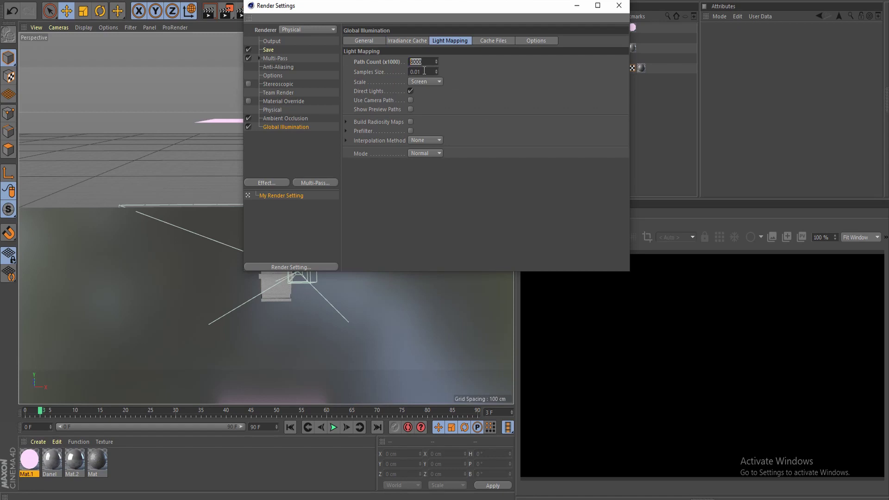
text(3000)
Step: Check the Ambient Occlusion maximum ray length and close the render settings
click(292, 119)
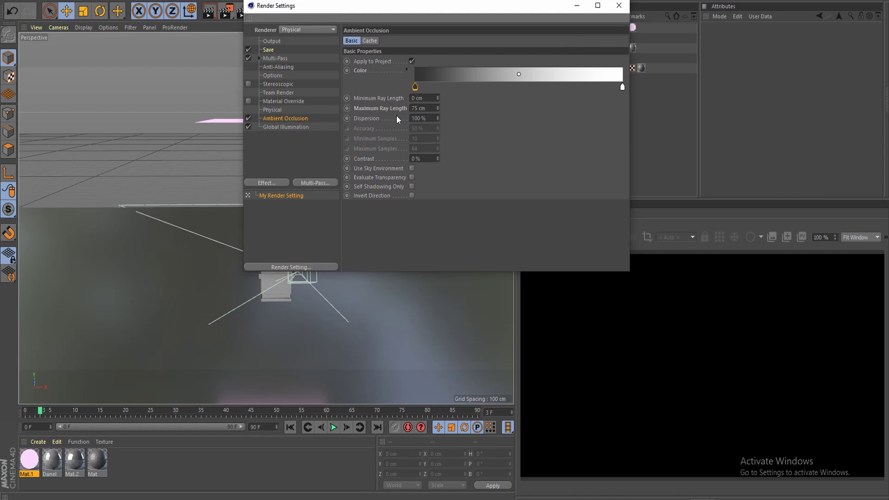
click(425, 108)
click(619, 6)
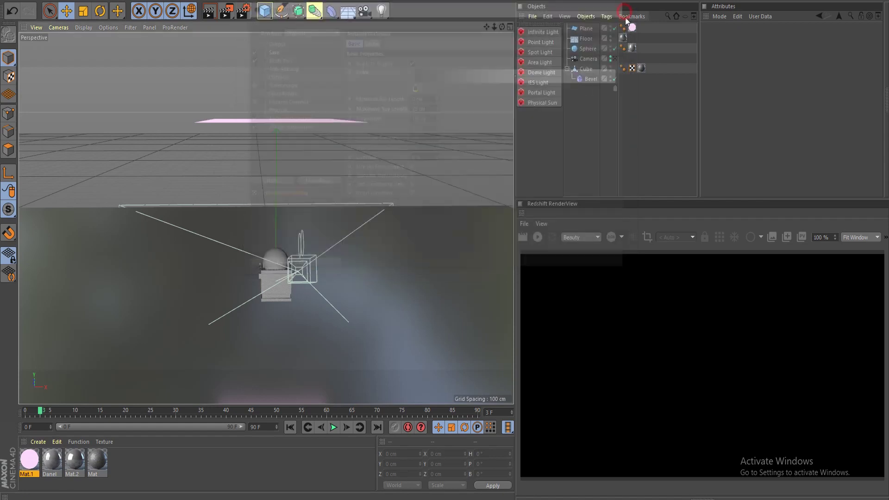
Step: Render the scene through the camera in the Picture Viewer and examine the lighting on the sphere and pedestal
click(615, 58)
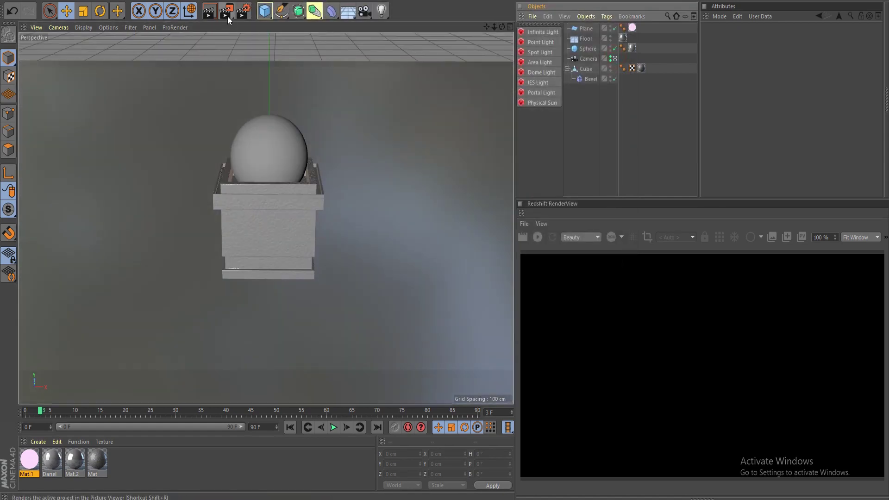
click(227, 13)
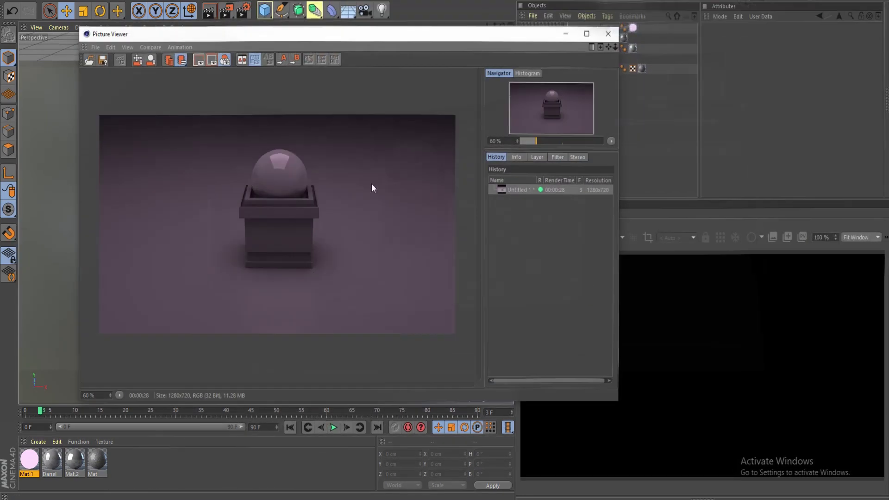
scroll(372, 185, down, 2)
scroll(285, 213, up, 2)
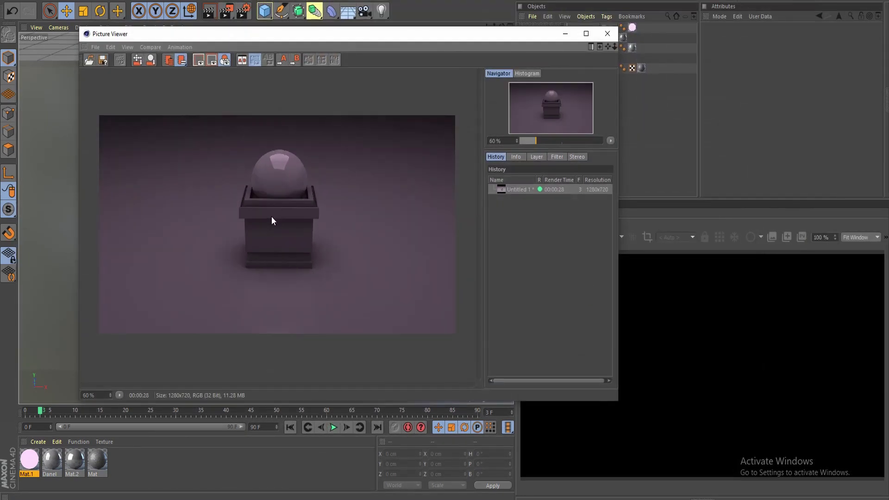
scroll(282, 163, up, 3)
scroll(309, 180, down, 2)
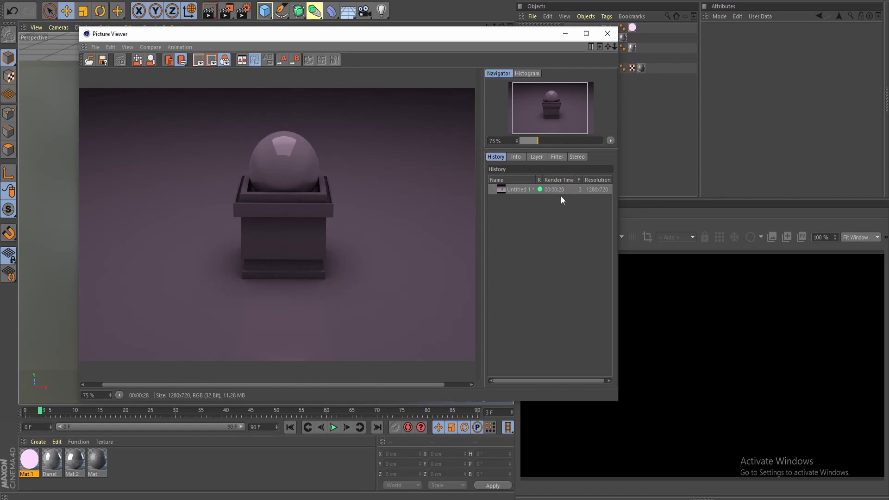
scroll(164, 250, down, 1)
click(608, 33)
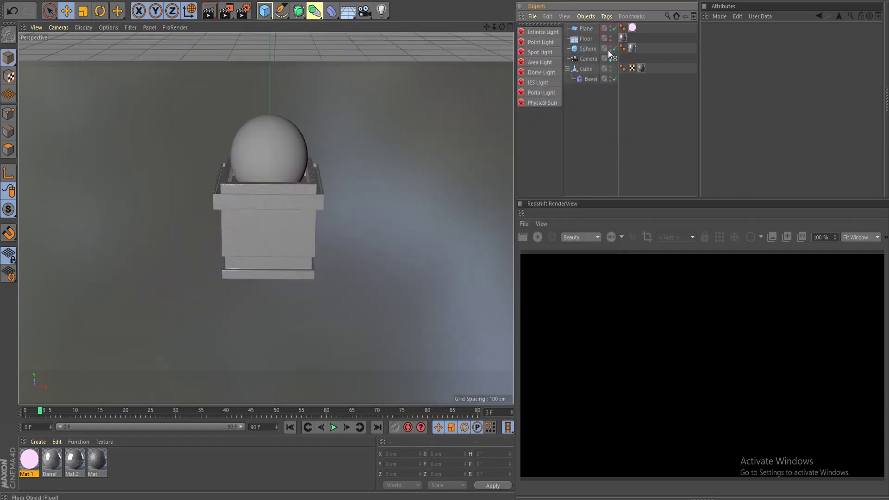
Step: Leave the camera view and lower the overhead pink plane toward the sphere
click(615, 58)
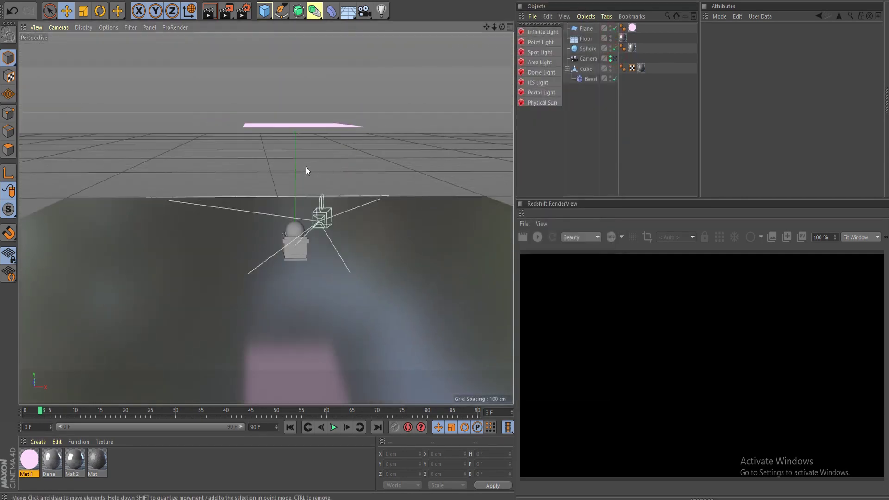
click(313, 124)
drag(299, 91, 303, 127)
Step: Duplicate the pink plane to about X -310 cm, narrow the copy to about 114 cm and bank it to -50°
ctrl+drag(377, 152, 259, 149)
drag(184, 126, 222, 204)
key(r)
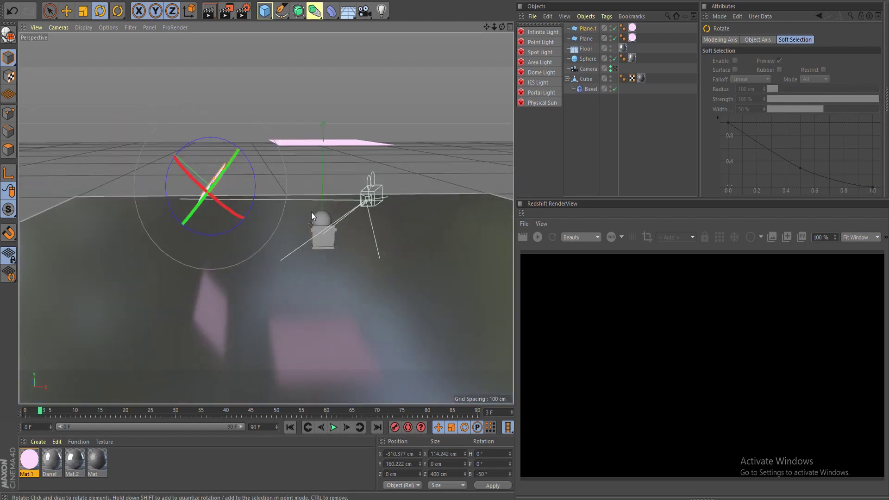
Step: In the Front view, move the tilted plane copy closer to the pedestal, to about X -213 cm and Y 182 cm
middle_click(316, 196)
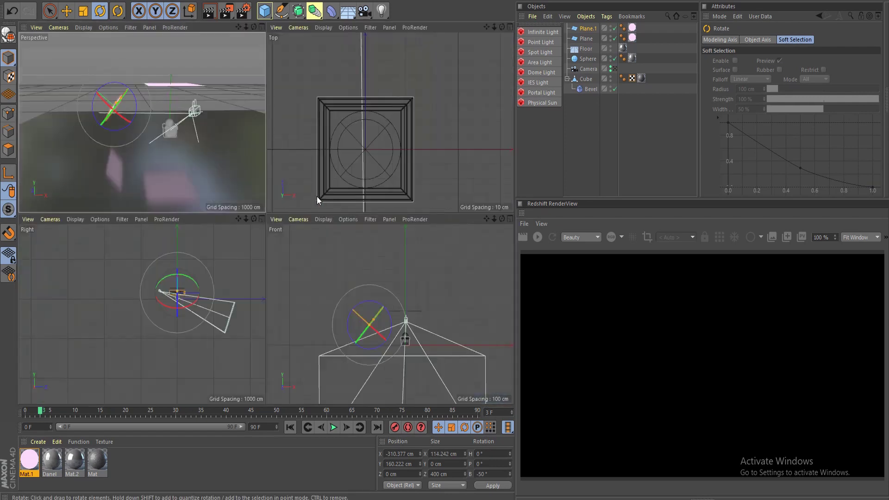
middle_click(406, 334)
scroll(336, 311, up, 6)
key(e)
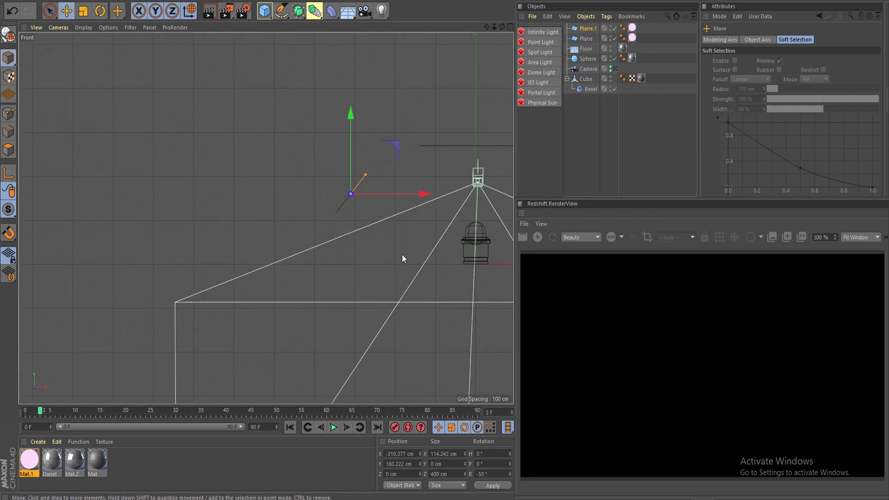
alt+middle_drag(424, 244, 298, 265)
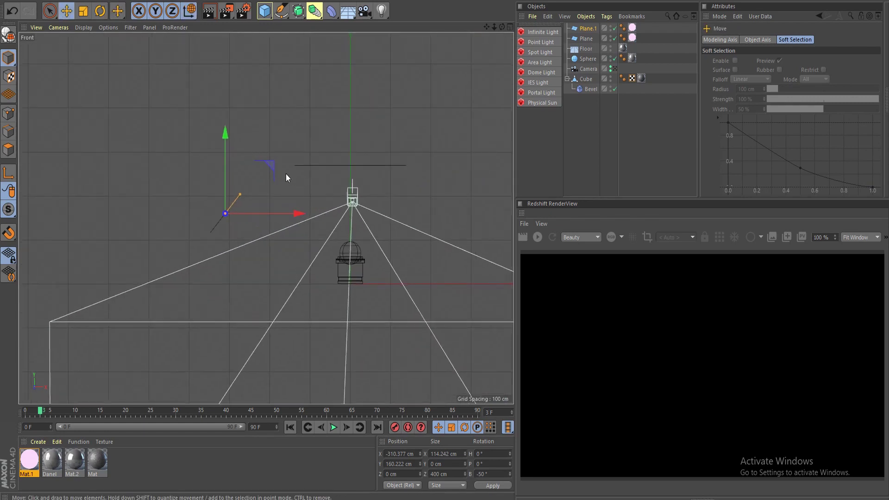
drag(285, 174, 305, 156)
scroll(321, 202, up, 3)
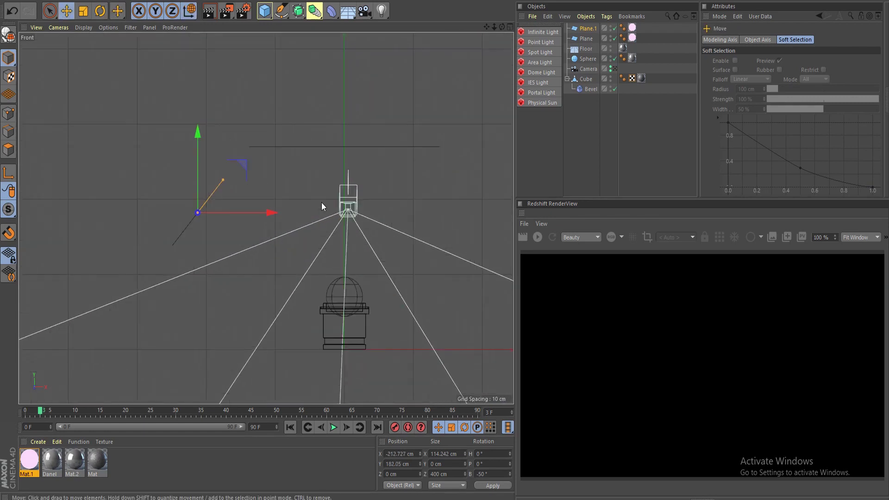
Step: Duplicate the tilted plane to the opposite side of the pedestal, bank the copy to 50° and place it at about X 204 cm, Y 187 cm
alt+middle_drag(304, 211, 252, 206)
ctrl+drag(203, 209, 371, 259)
key(r)
drag(366, 177, 360, 188)
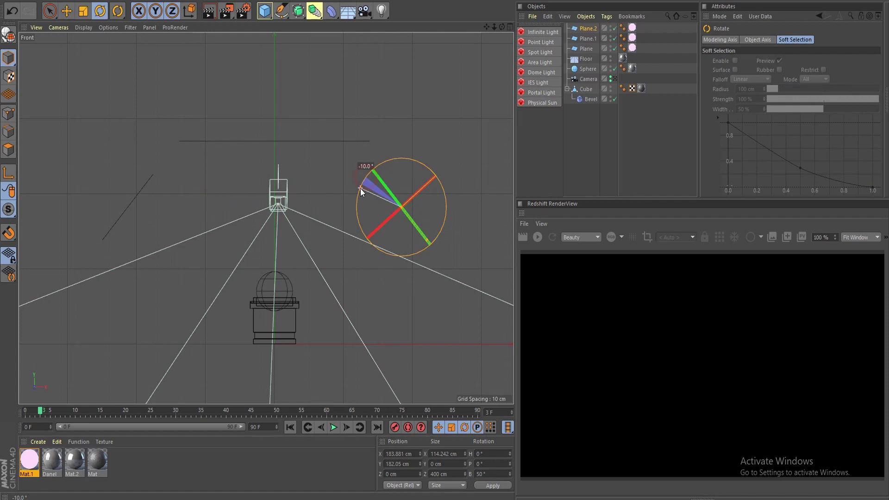
key(e)
mouse_move(447, 160)
mouse_down()
mouse_move(459, 150)
mouse_move(462, 157)
mouse_up()
Step: Create a new material with Color and Reflectance disabled and only the Luminance channel enabled
middle_click(288, 214)
middle_click(221, 128)
alt+right_drag(260, 147, 334, 173)
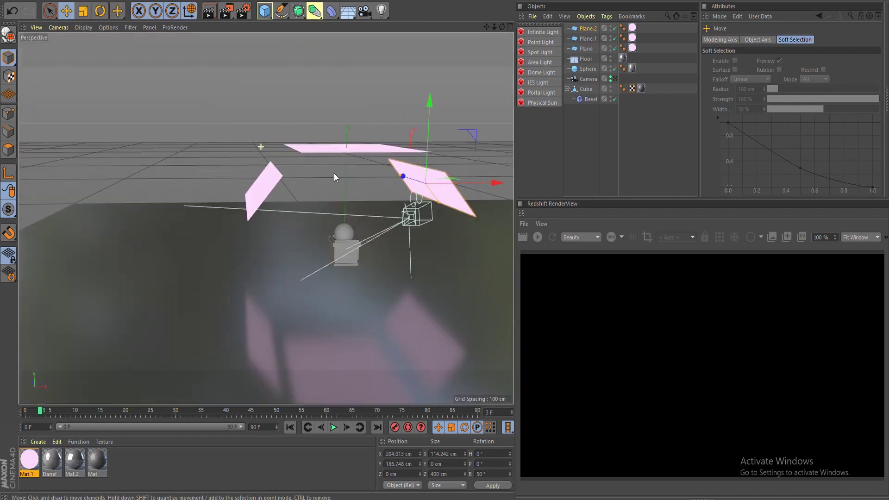
alt+drag(339, 181, 289, 204)
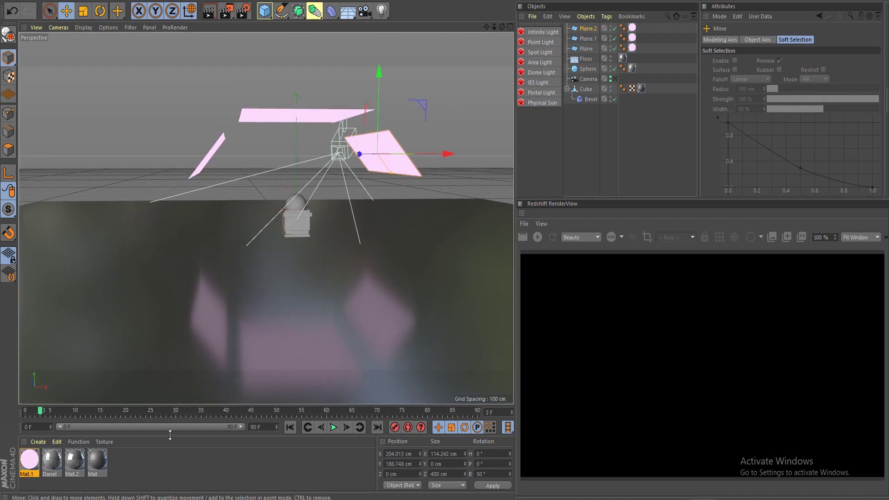
double_click(120, 464)
double_click(29, 461)
click(162, 170)
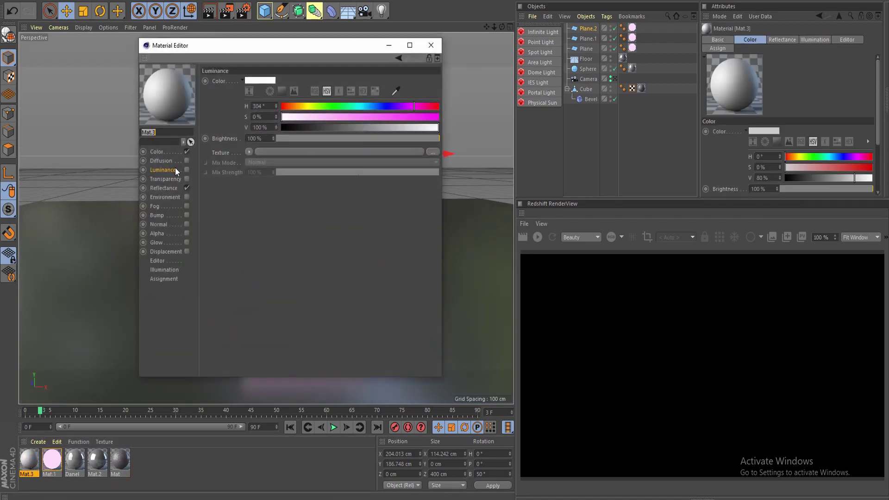
click(186, 152)
click(186, 188)
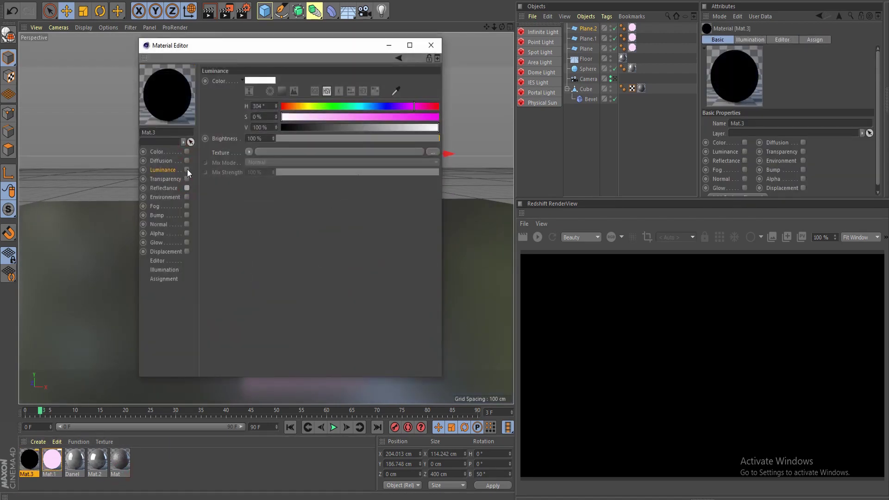
click(186, 170)
Step: Tint the new material's luminance pale yellow (H 63°, S 15%) and apply it to the tilted plane on the negative X side
click(260, 80)
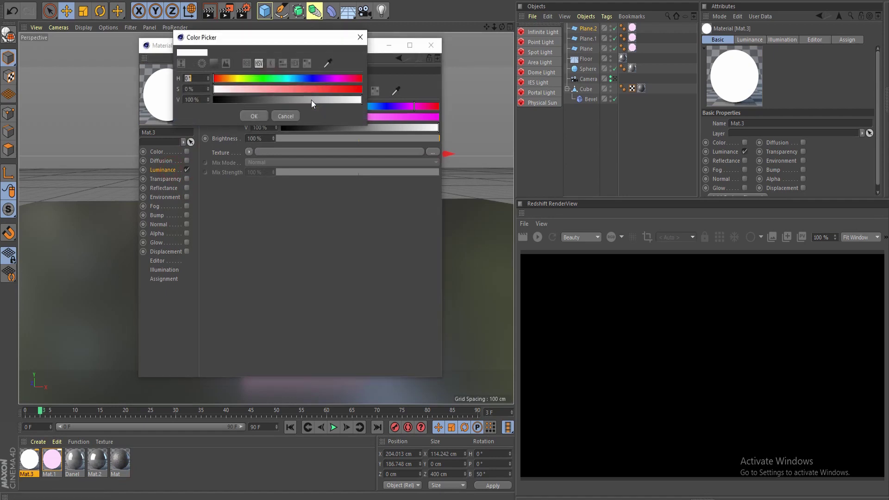
drag(292, 82, 236, 92)
click(254, 117)
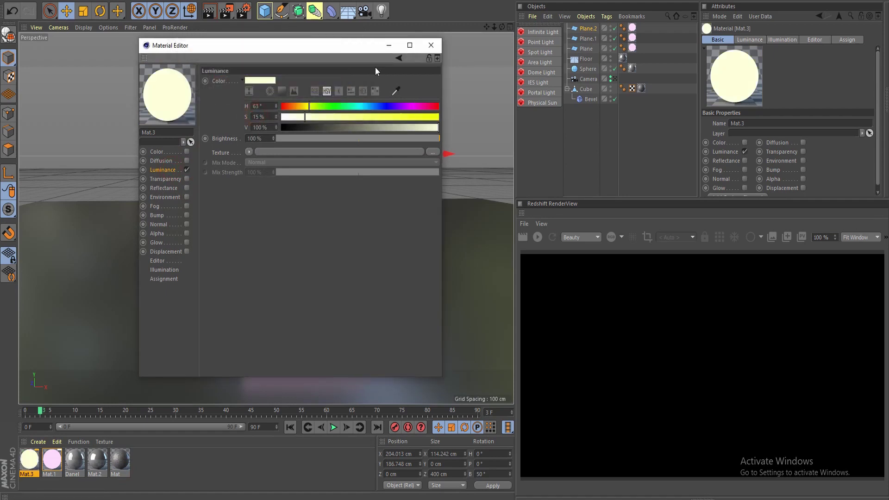
click(435, 45)
drag(29, 461, 226, 182)
Step: Create another material for the second tilted plane, turning off Color and Reflectance and turning on Luminance
double_click(169, 458)
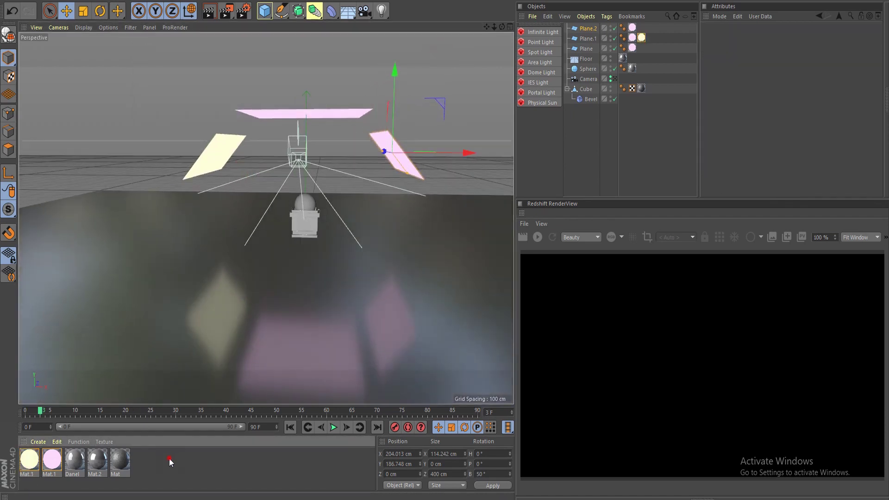
double_click(29, 460)
click(163, 170)
click(187, 151)
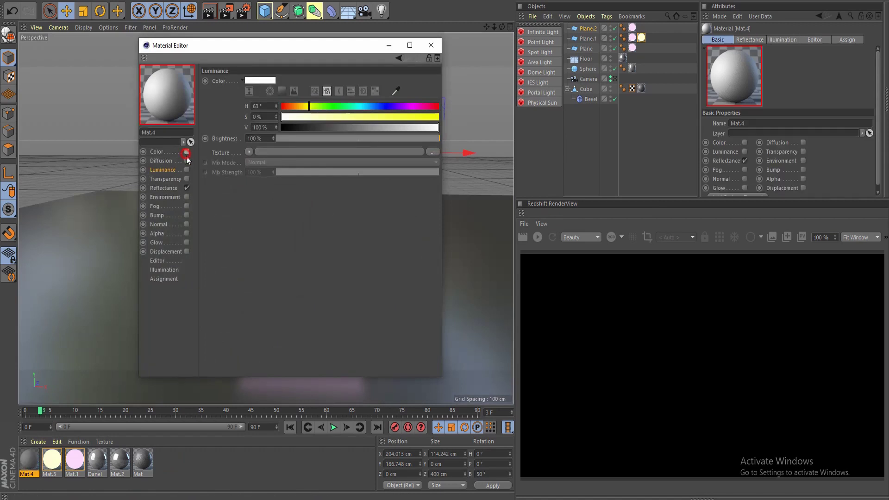
click(188, 187)
click(187, 169)
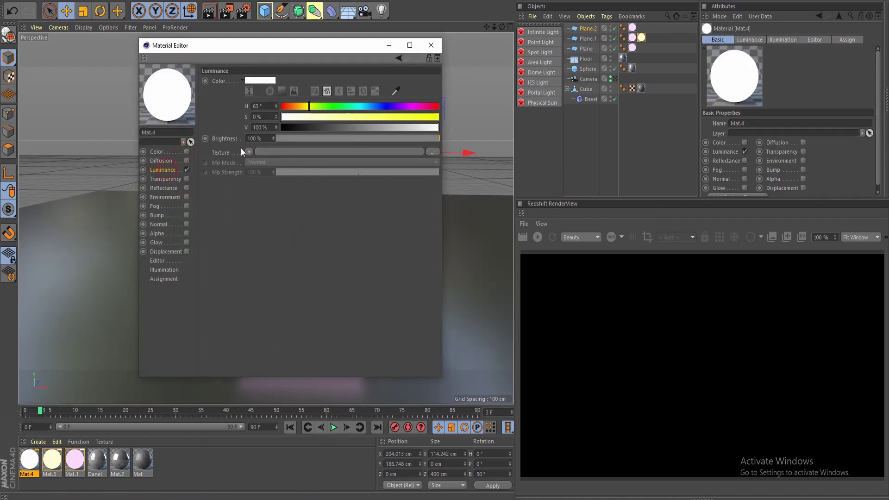
Step: Set the material's luminance to pale blue (H 184°, S 15%) and apply it to the tilted plane on the positive X side
drag(312, 107, 361, 106)
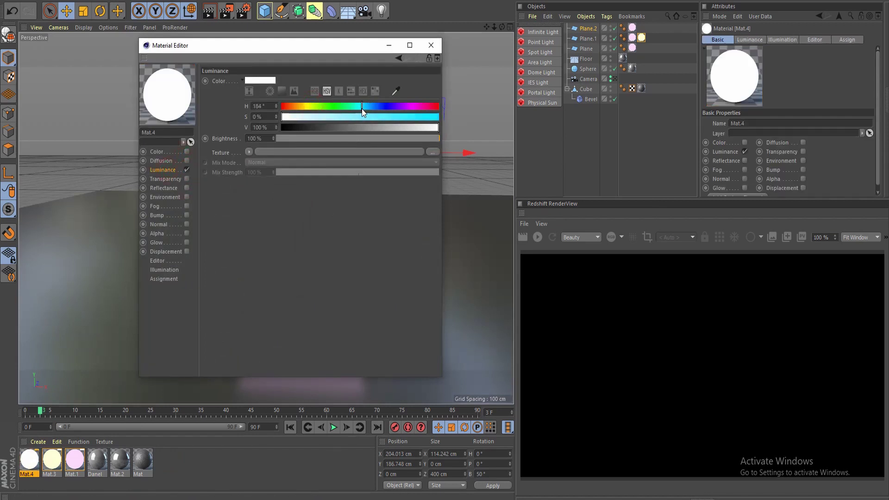
mouse_move(302, 118)
mouse_down()
mouse_move(314, 117)
mouse_move(304, 117)
mouse_up()
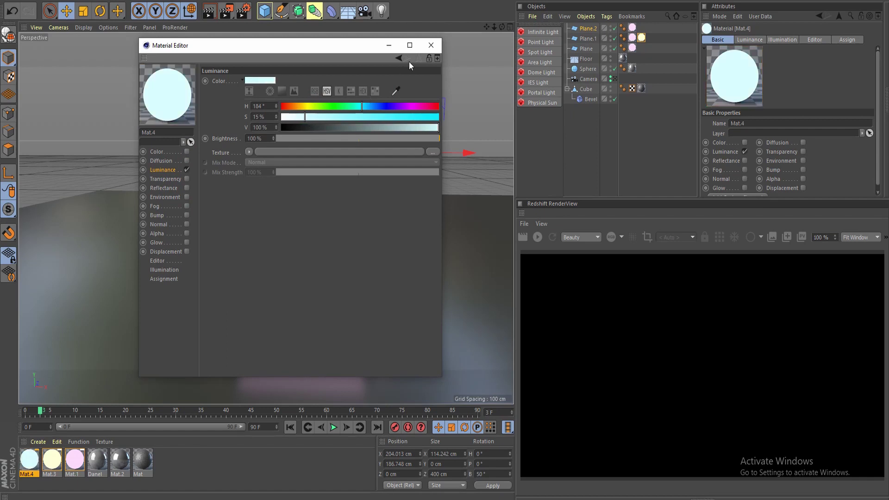
click(426, 46)
scroll(309, 186, down, 3)
scroll(312, 186, up, 3)
mouse_move(321, 188)
alt+mouse_down()
mouse_move(357, 193)
mouse_move(324, 189)
alt+mouse_up()
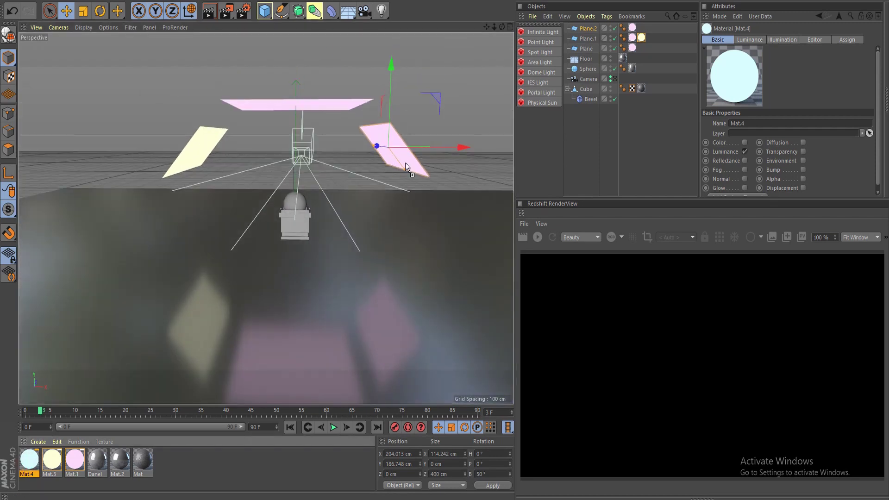
drag(29, 459, 406, 167)
mouse_move(358, 195)
alt+mouse_down()
mouse_move(298, 183)
mouse_move(301, 175)
mouse_move(374, 200)
alt+mouse_up()
Step: Raise the luminance brightness of the pale blue material to 200%
click(455, 119)
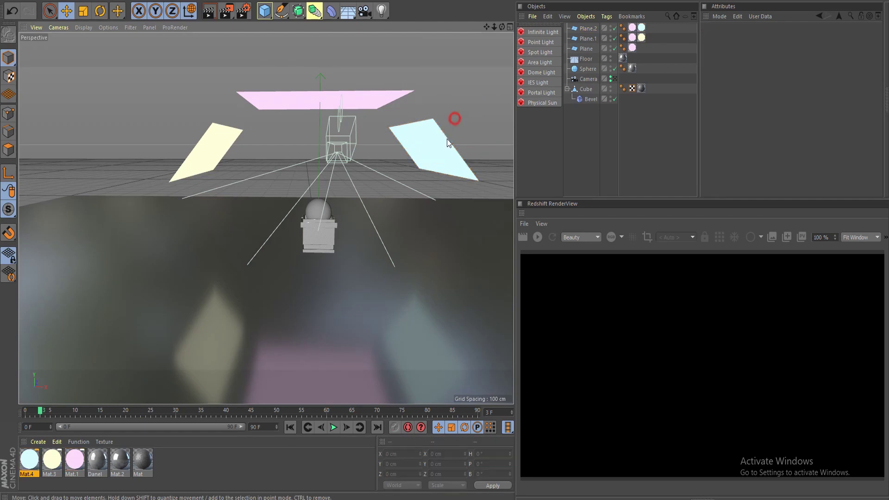
click(448, 142)
double_click(29, 459)
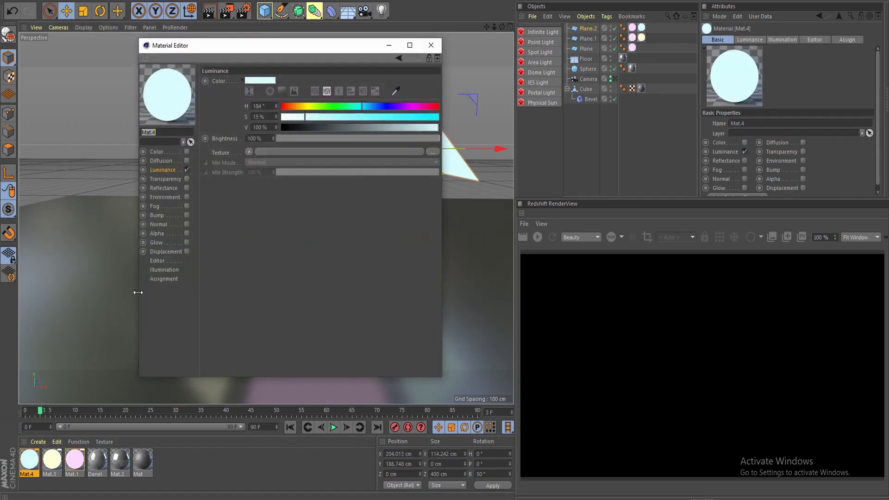
click(265, 140)
text(200)
key(Return)
click(432, 44)
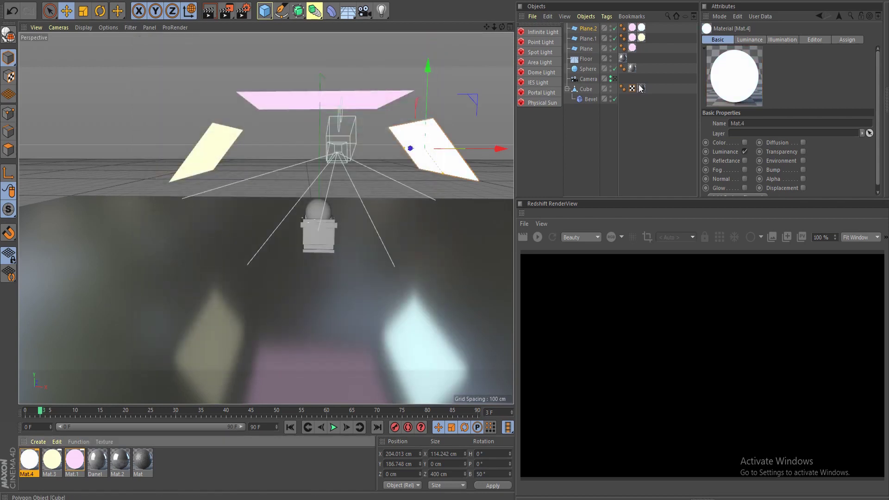
Step: Render the scene through the camera in the Picture Viewer and compare it with the previous render in the history
click(615, 78)
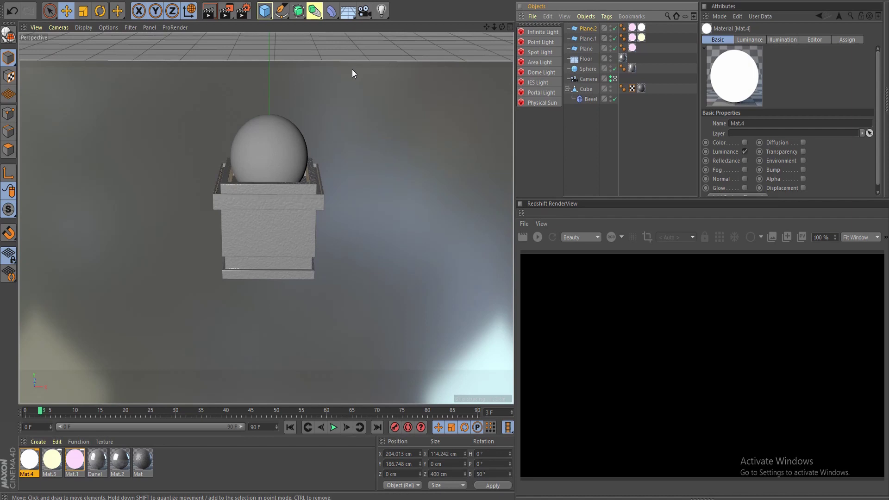
click(224, 11)
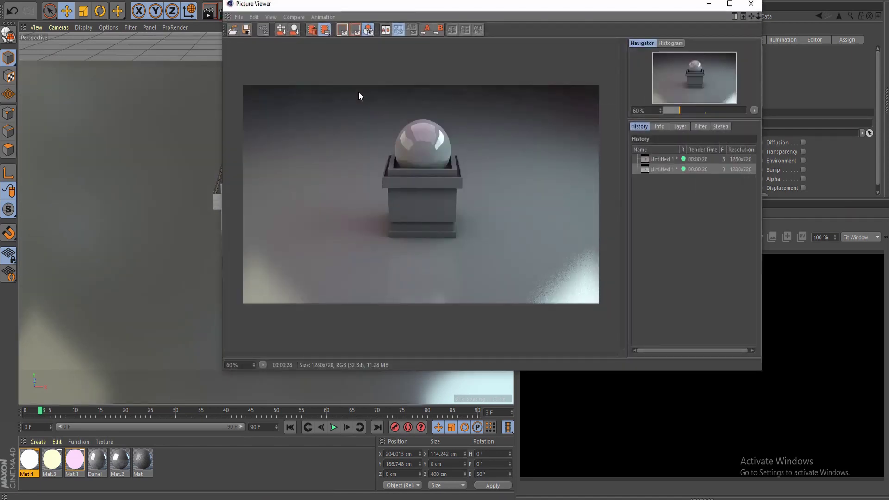
click(674, 161)
click(696, 170)
click(667, 160)
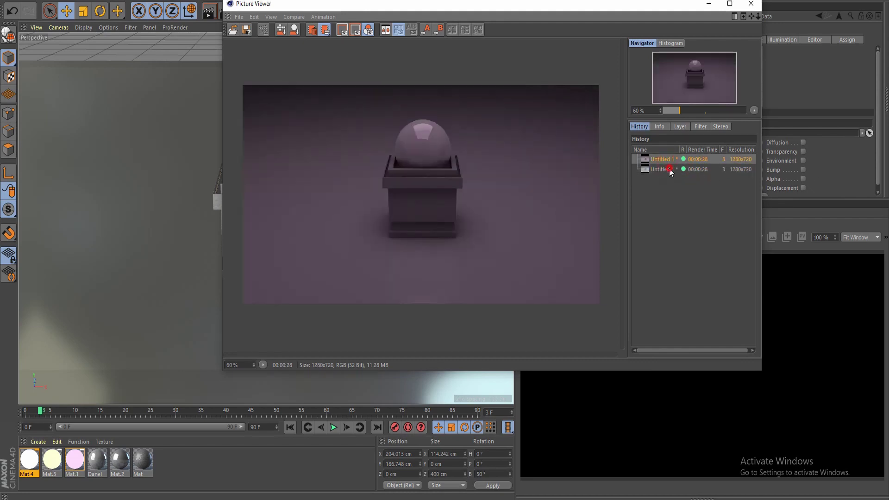
click(659, 169)
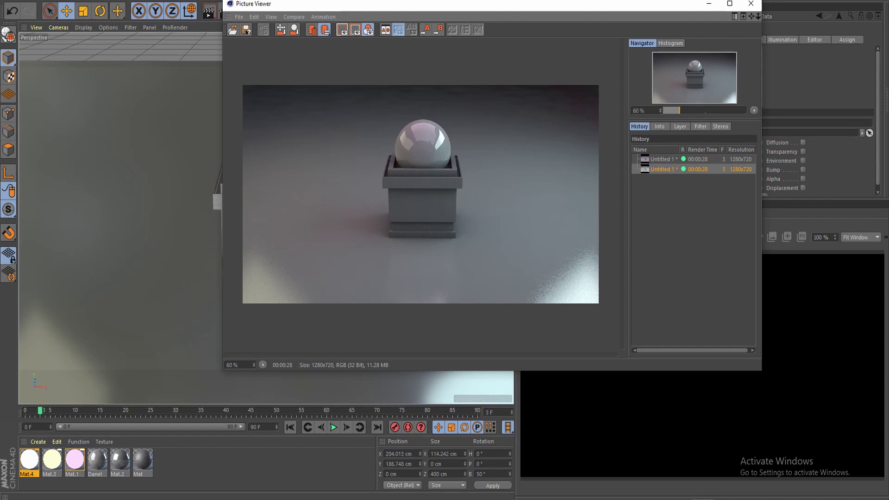
click(751, 3)
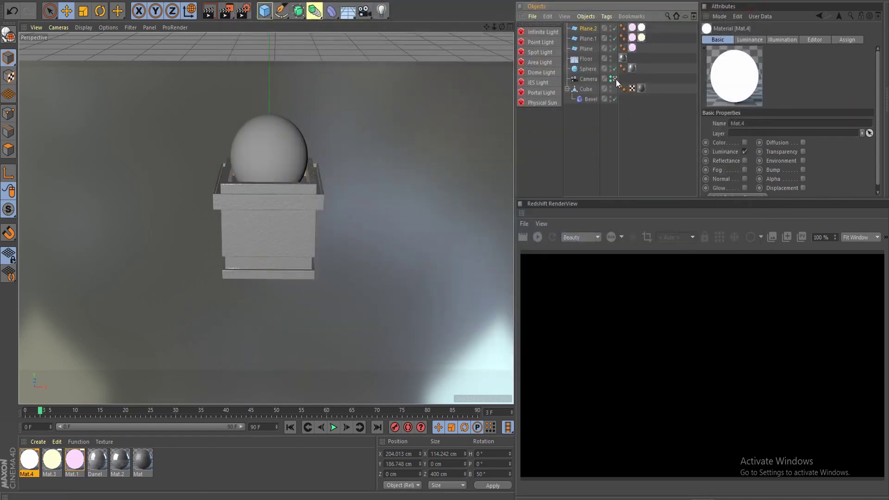
Step: Leave the camera view and move both tilted planes upward and outward, away from the pedestal
scroll(286, 166, down, 5)
scroll(286, 166, up, 2)
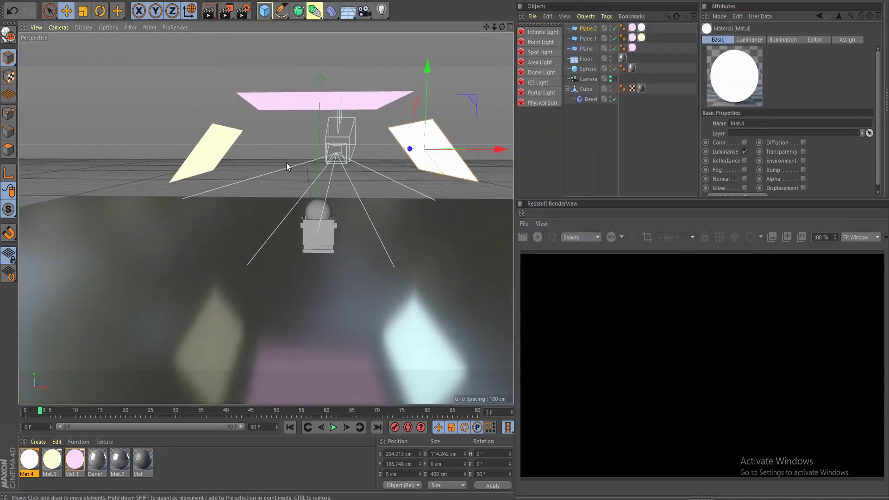
scroll(287, 163, down, 3)
scroll(287, 162, up, 6)
scroll(354, 168, down, 3)
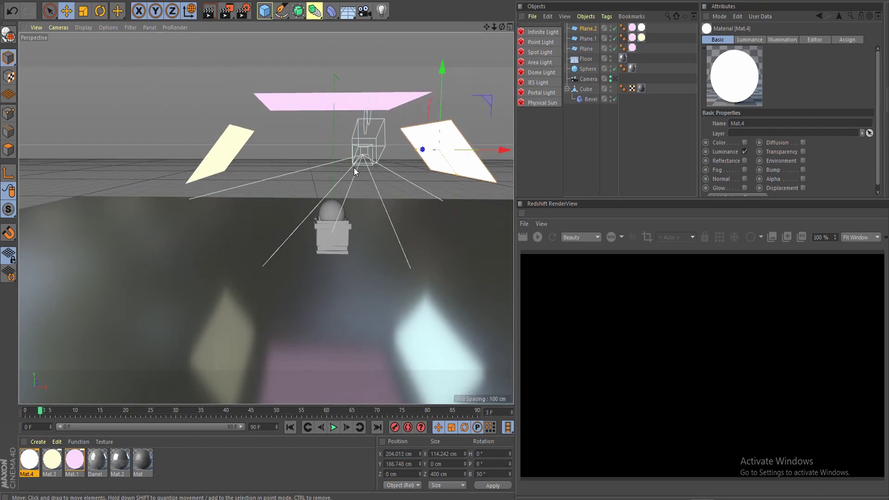
alt+drag(366, 156, 329, 151)
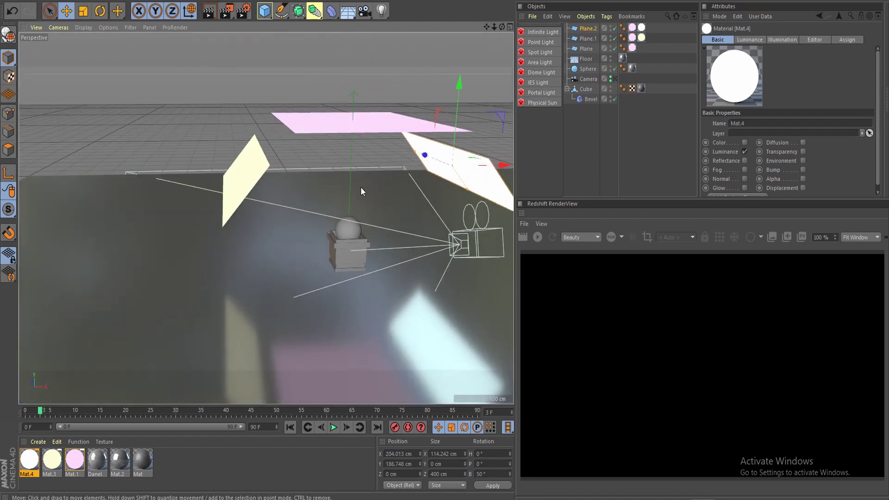
alt+drag(361, 191, 404, 170)
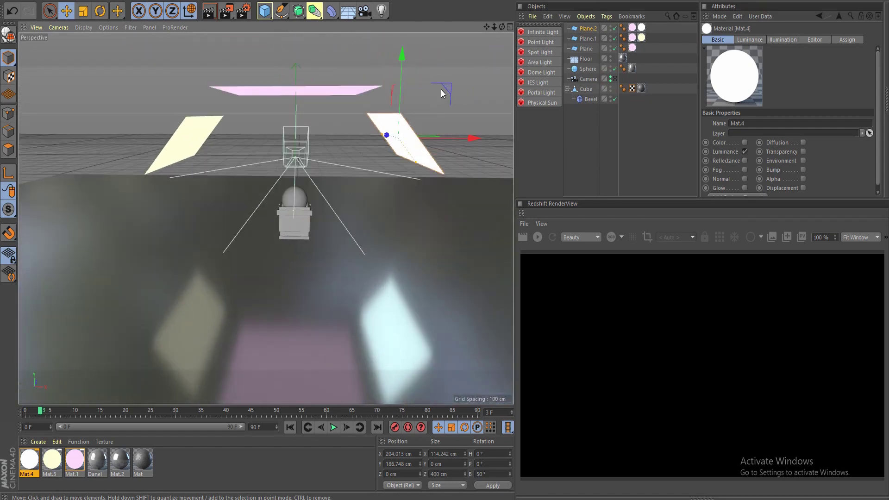
drag(441, 90, 465, 75)
click(194, 139)
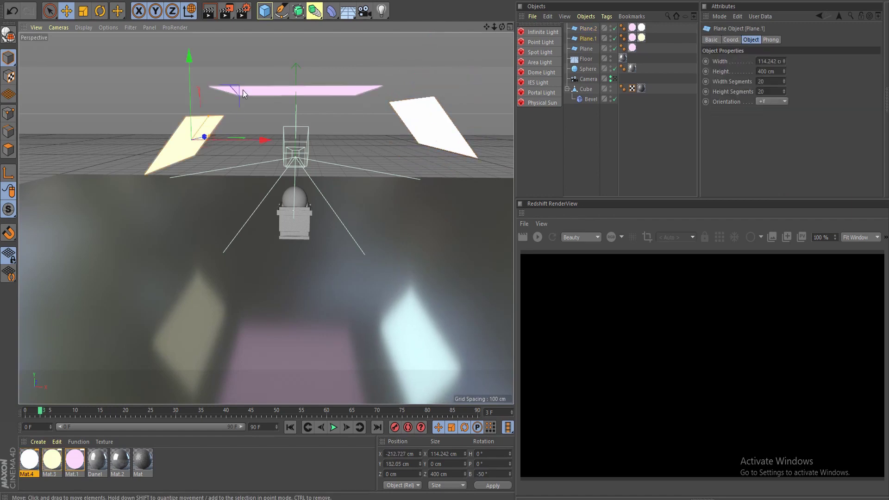
drag(243, 90, 210, 76)
Step: Raise the overhead pink plane to about Y 308 cm
click(271, 93)
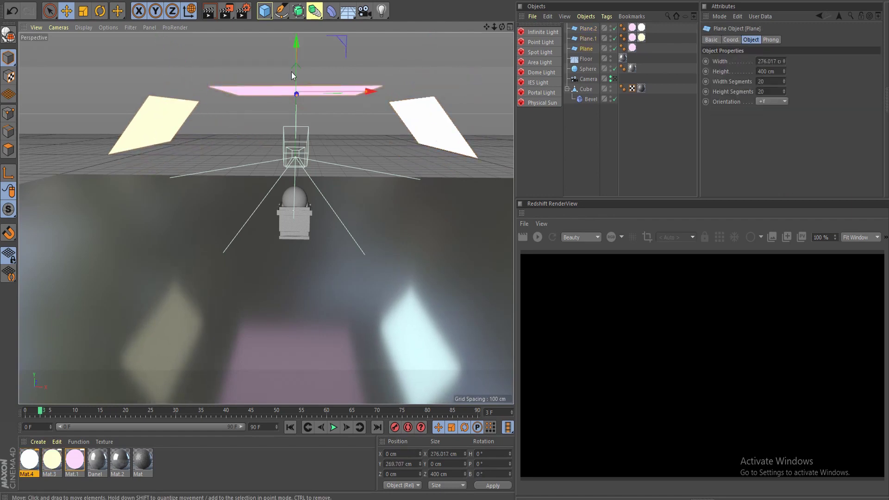
drag(291, 72, 295, 49)
mouse_move(284, 92)
alt+mouse_down()
mouse_move(305, 100)
mouse_move(292, 98)
alt+mouse_up()
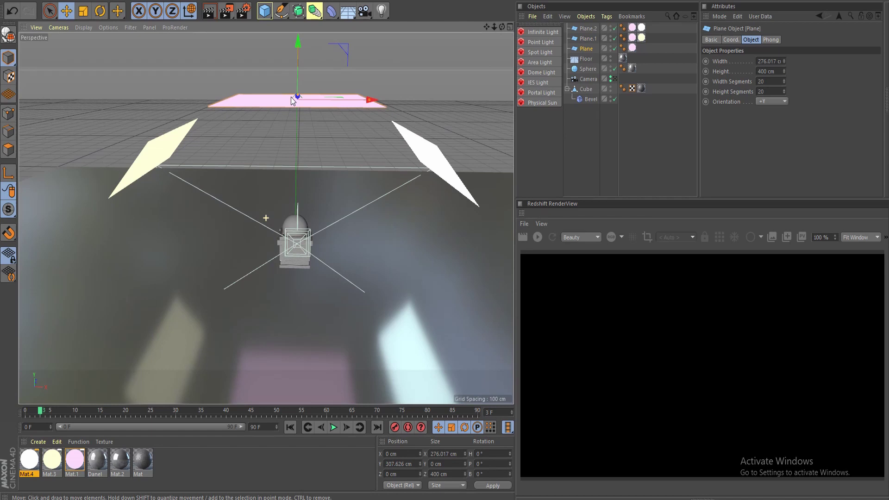
Step: Load the image Retina-BM-007 as the pale yellow material's luminance texture without copying it to the project location
double_click(52, 459)
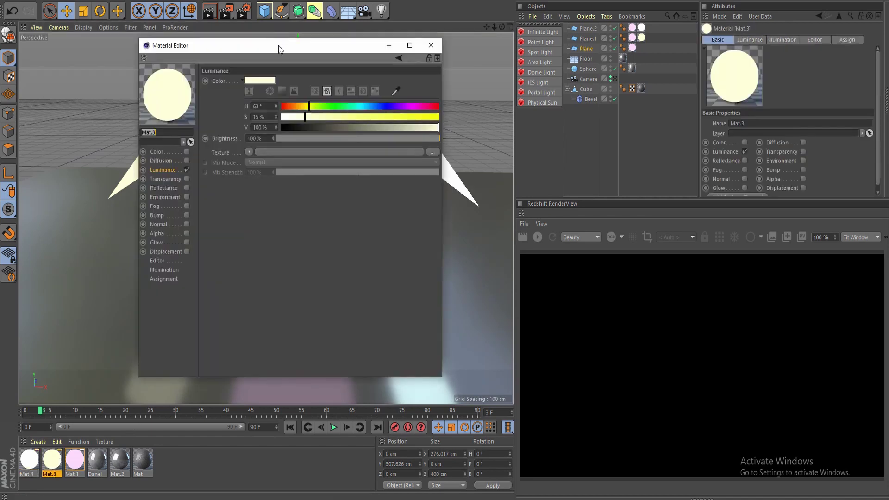
drag(279, 49, 403, 65)
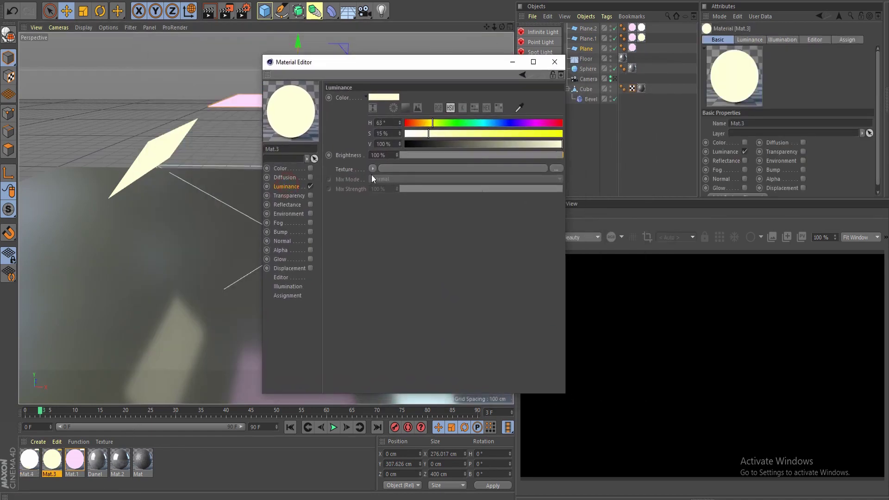
click(370, 171)
click(394, 187)
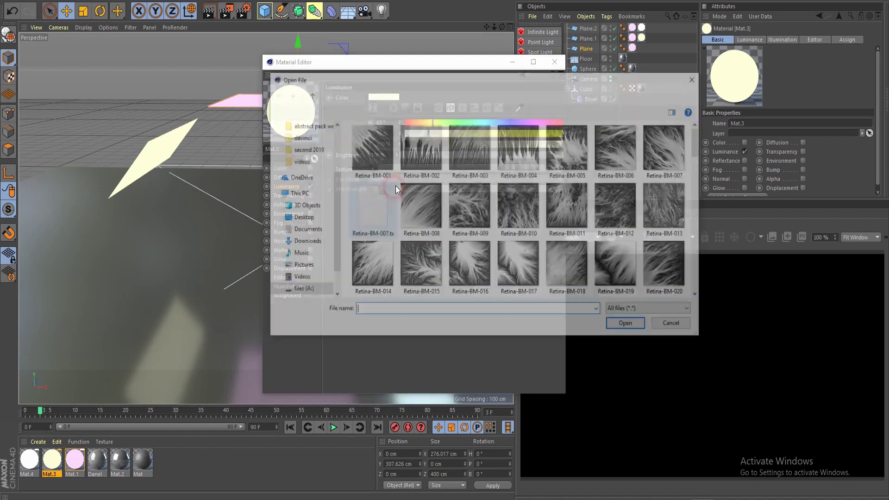
click(666, 159)
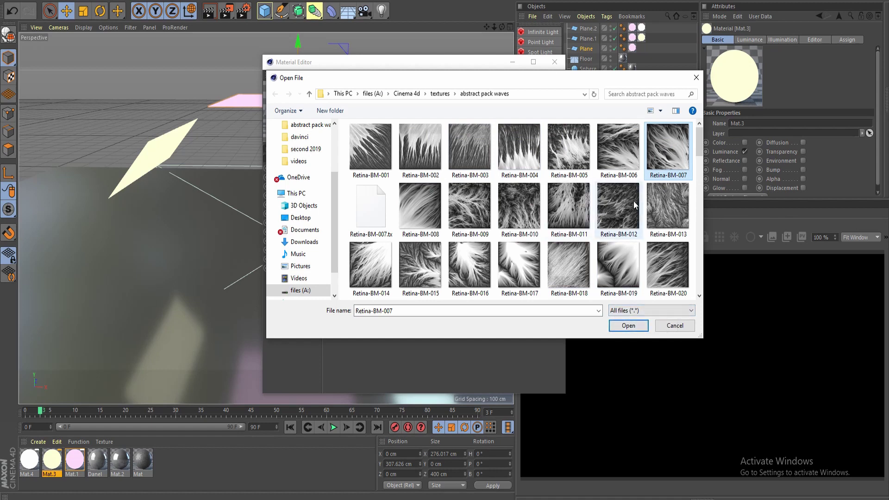
click(629, 325)
click(496, 280)
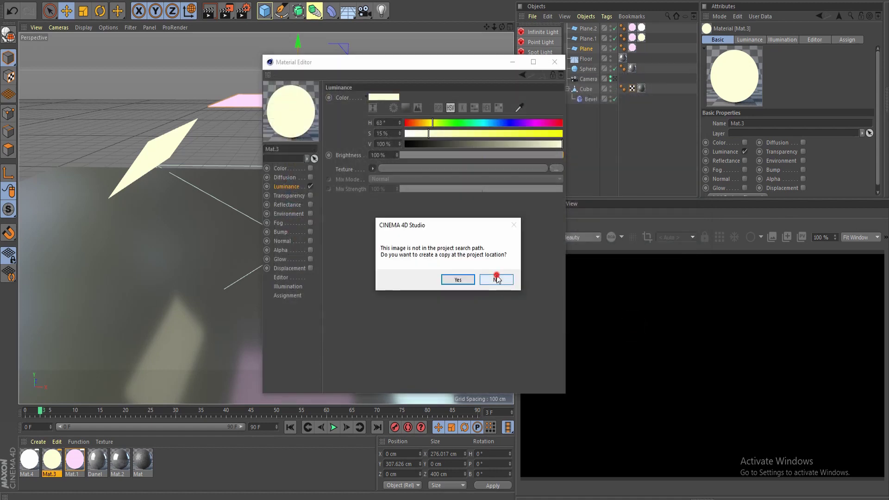
alt+drag(210, 146, 156, 150)
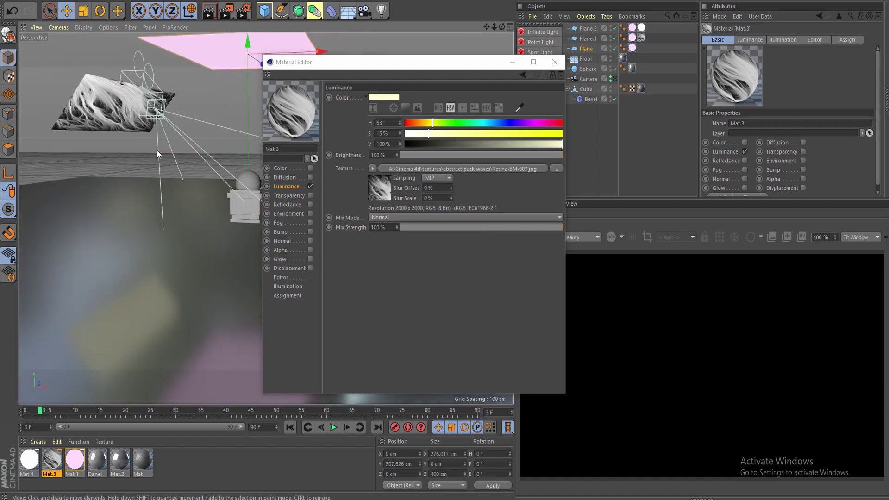
Step: Wrap the image in Mat.3's luminance texture in a Filter shader and open the filter's settings
click(373, 168)
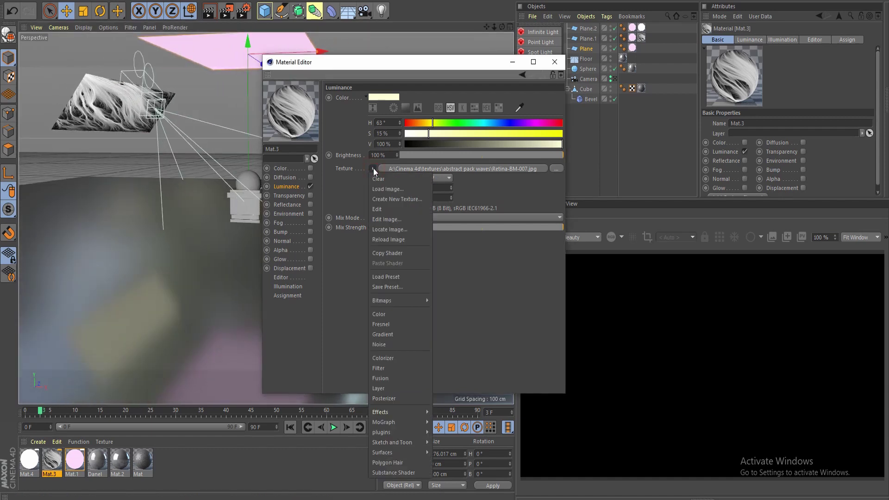
click(359, 167)
click(372, 169)
click(397, 369)
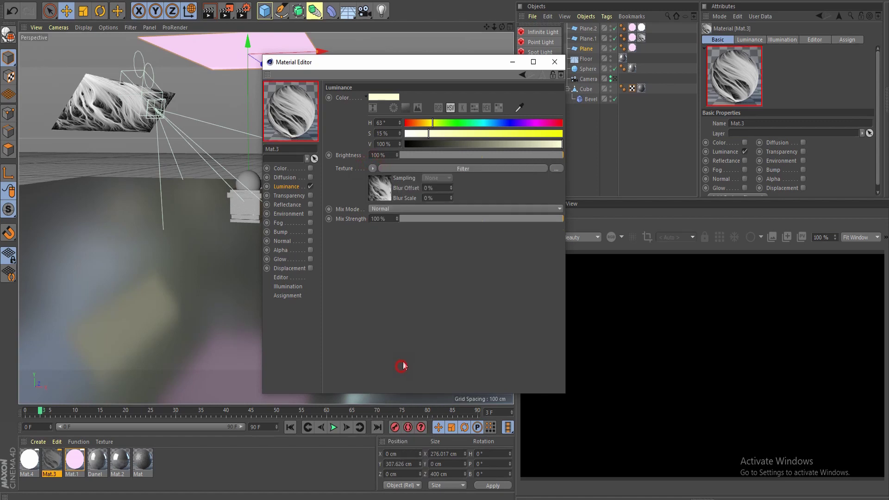
click(465, 169)
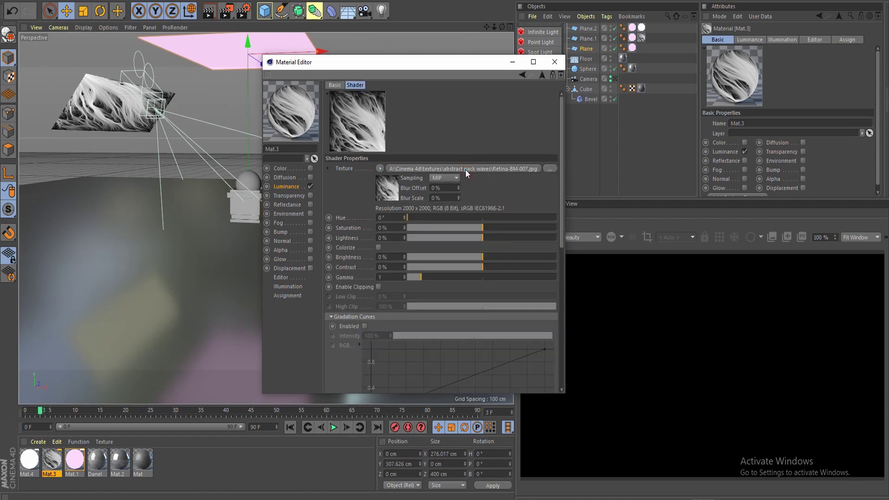
Step: Colorize the filtered texture green with saturation 100% and hue 136°, keeping contrast at 0%
click(379, 246)
drag(483, 227, 574, 234)
drag(410, 216, 464, 218)
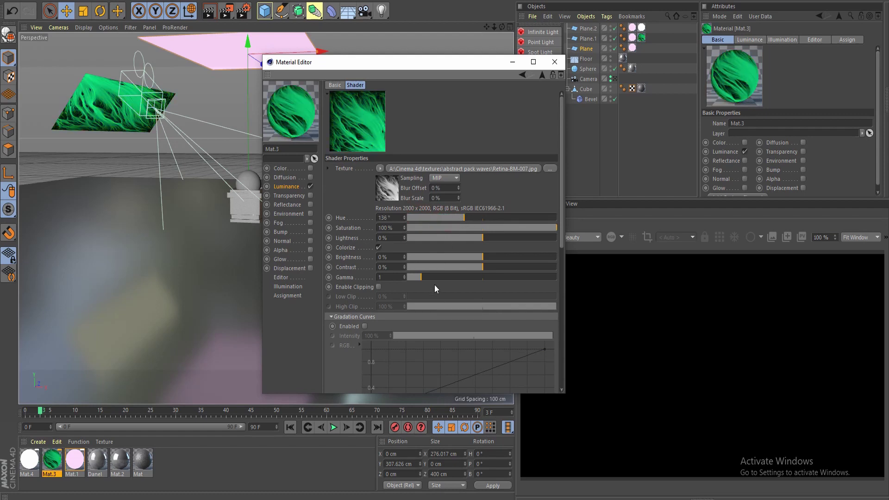
click(496, 268)
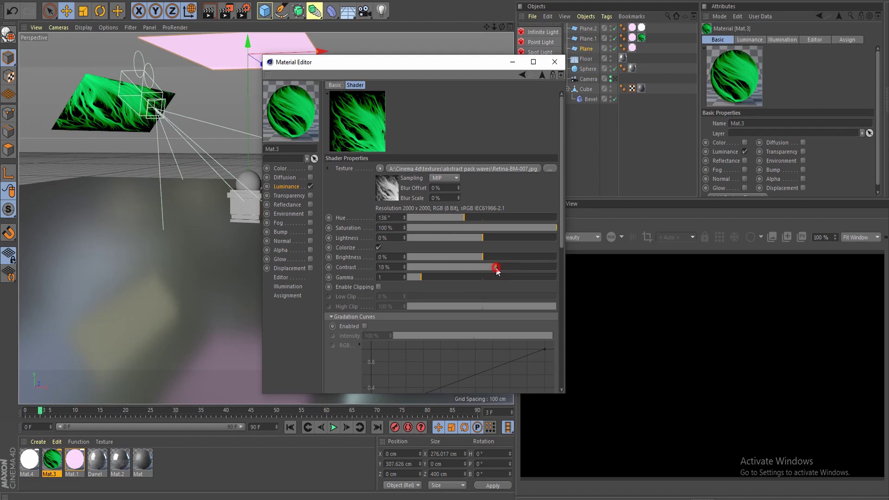
click(484, 268)
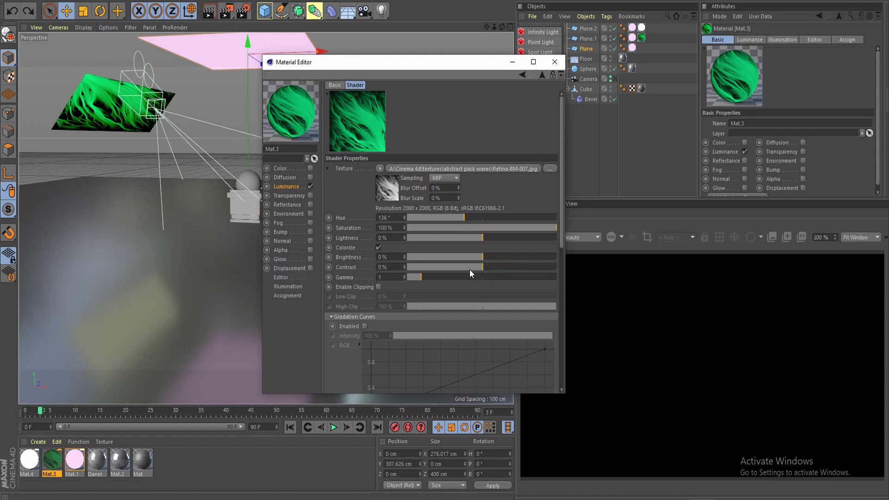
Step: Enable the filter's gradation curves and shape the RGB curve into an S with raised highlights and lowered shadows
click(365, 326)
scroll(518, 295, down, 5)
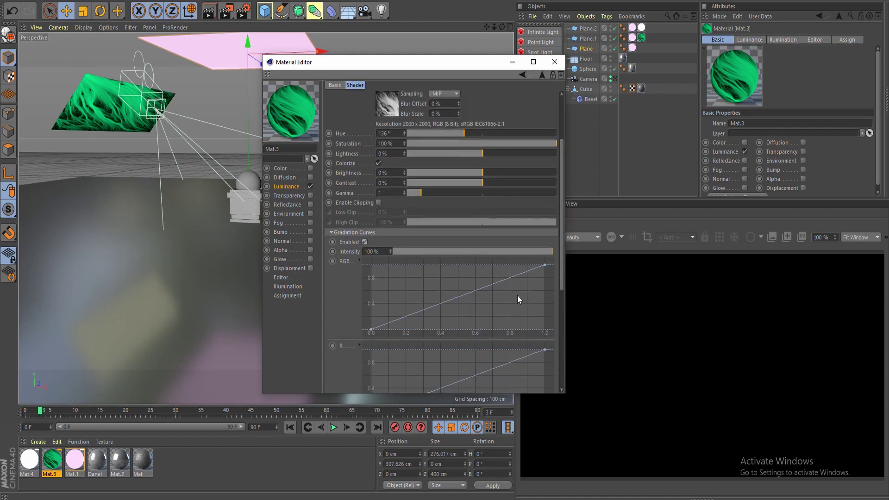
click(493, 282)
click(415, 312)
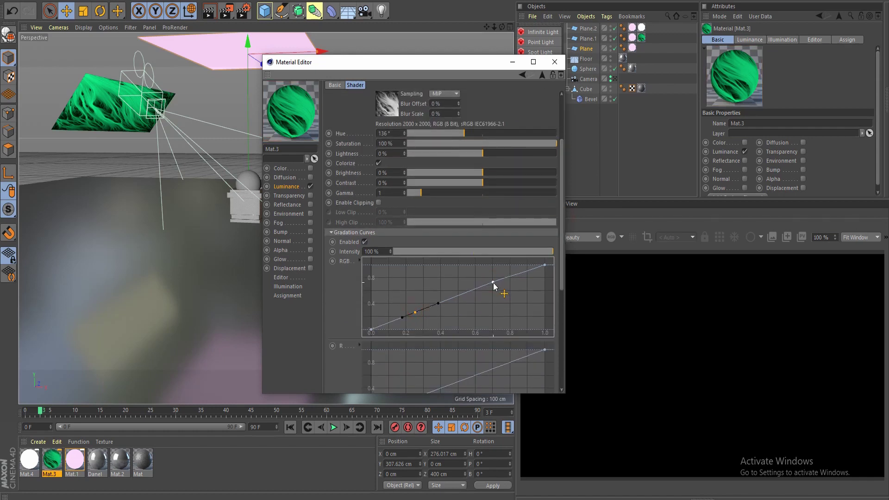
drag(493, 282, 490, 274)
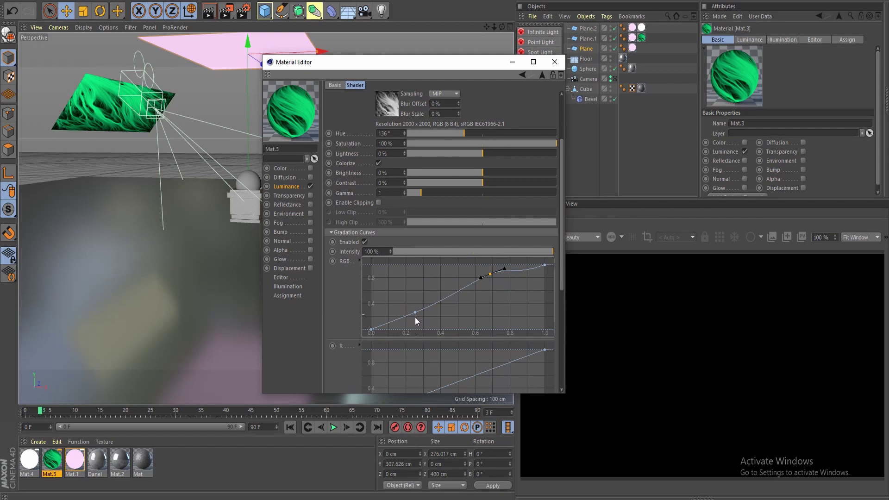
drag(415, 314, 419, 320)
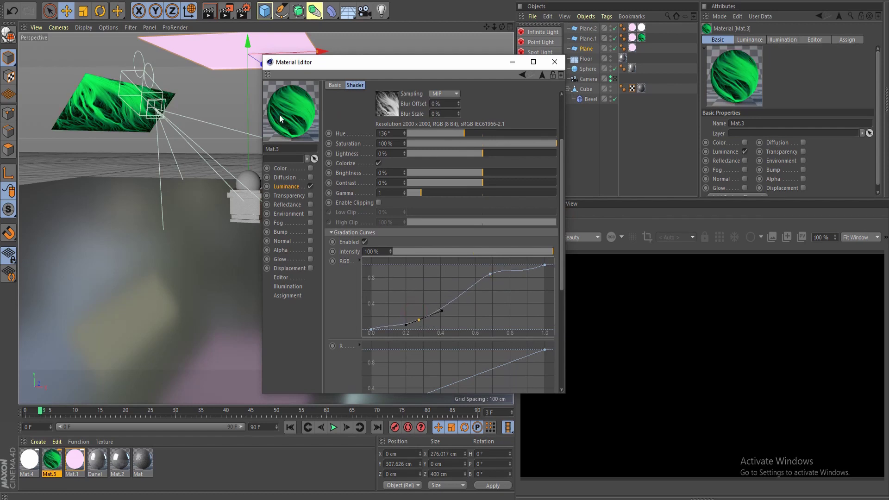
drag(563, 196, 561, 131)
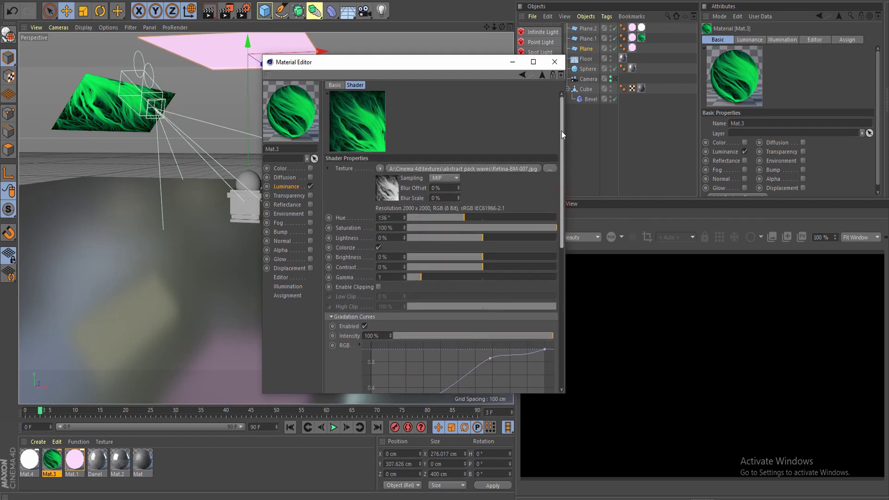
Step: Set Mat.3's Generate GI strength to 400% and its saturation to 200%, then close the material editor
click(286, 288)
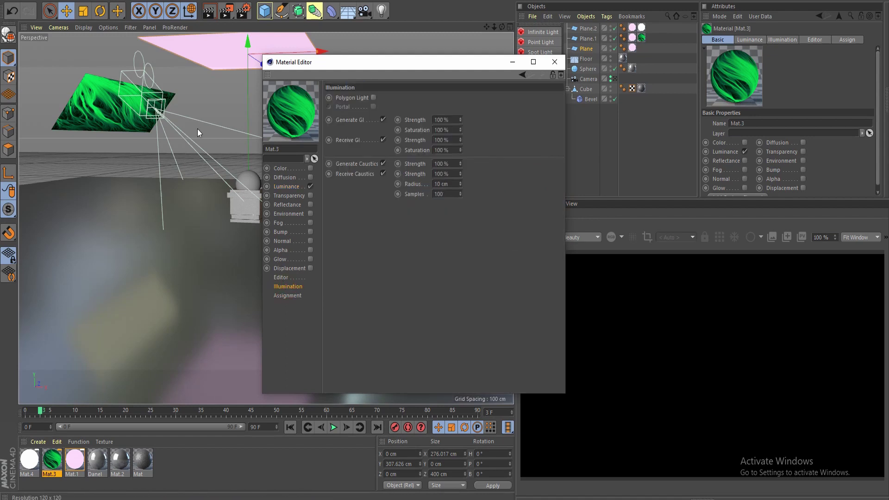
click(435, 119)
text(400)
click(448, 130)
key(BackSpace)
key(BackSpace)
key(BackSpace)
key(BackSpace)
key(BackSpace)
text(200)
key(Return)
click(554, 62)
Step: Add a Noise shader as the luminance texture of the white tilted plane's material Mat.4 and open its settings
alt+drag(154, 130, 266, 124)
click(268, 115)
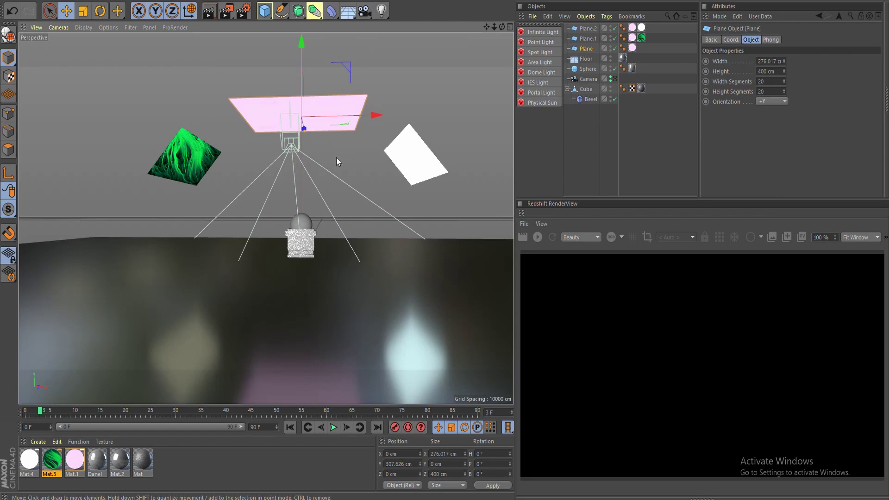
alt+drag(336, 158, 259, 232)
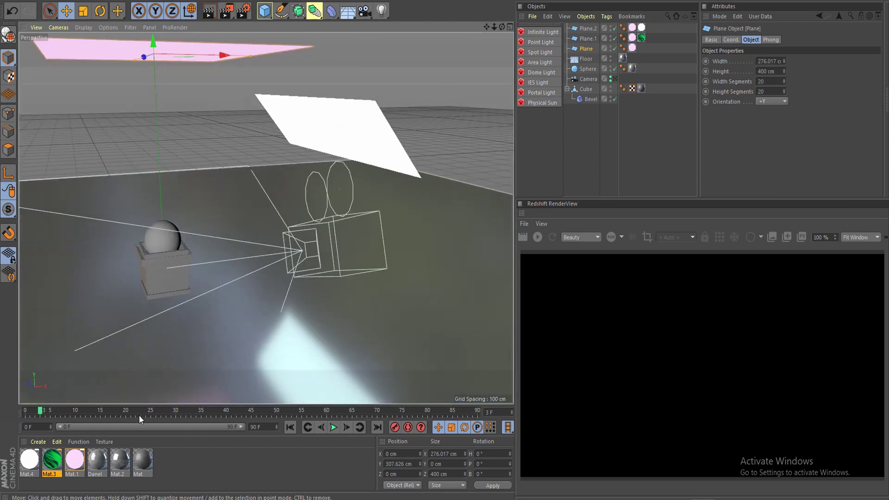
click(315, 131)
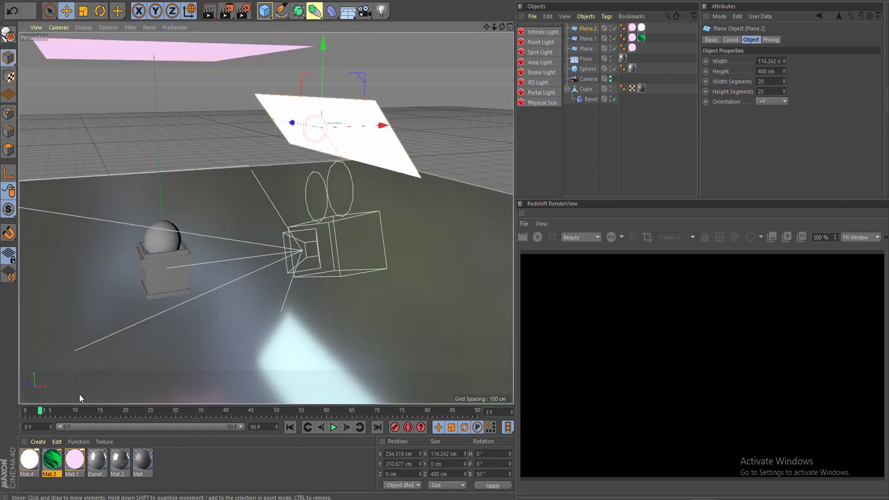
double_click(28, 463)
click(180, 169)
click(250, 152)
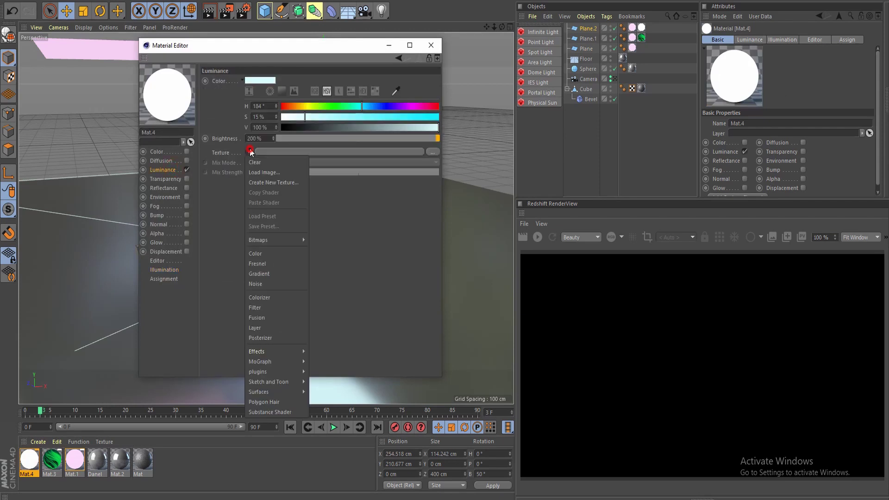
click(276, 284)
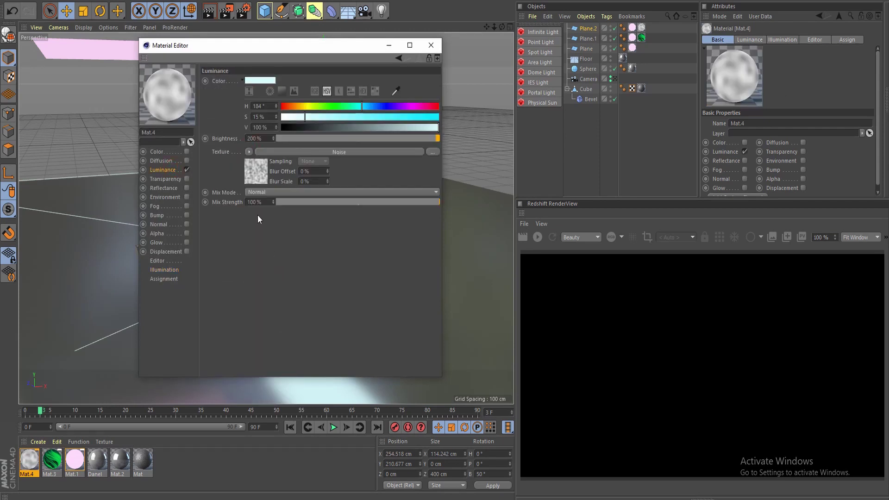
click(308, 153)
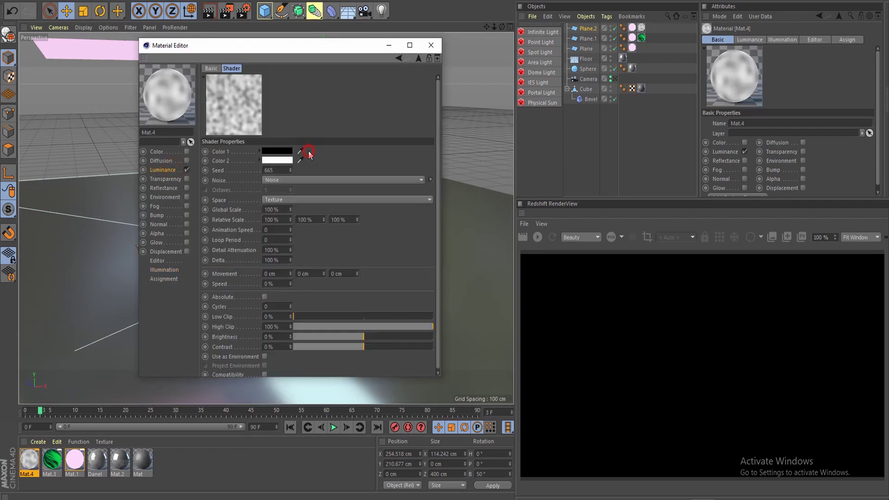
Step: Change the noise type to Wavy Turbulence and set its global scale to 500%
click(315, 181)
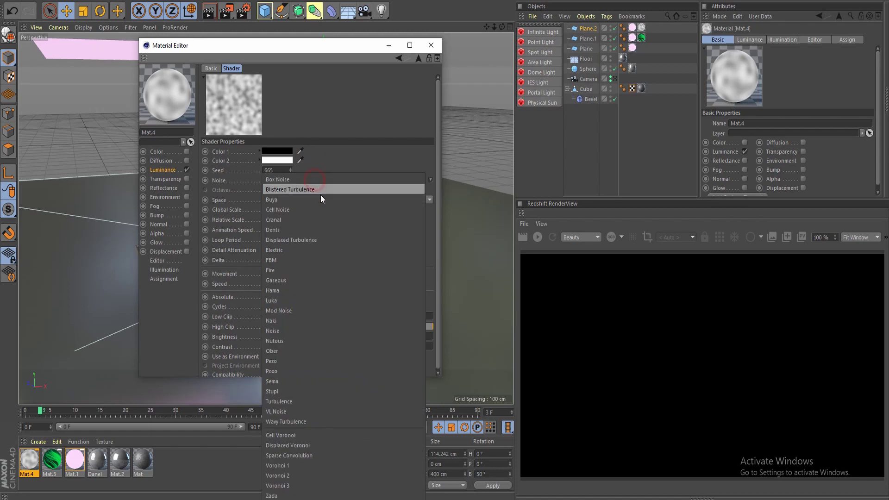
click(300, 421)
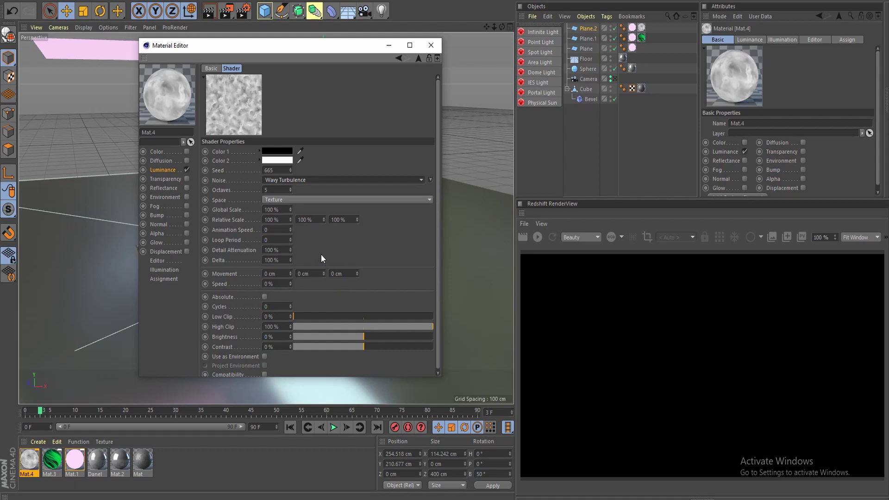
click(278, 210)
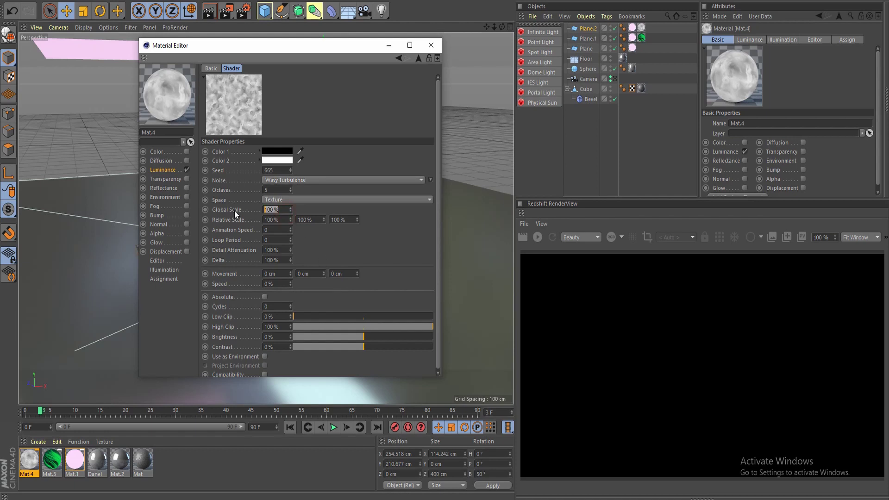
text(500)
click(273, 219)
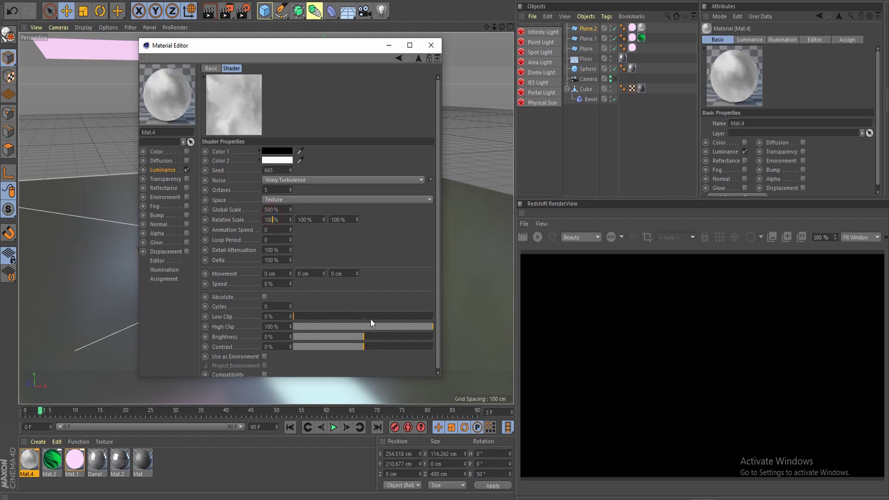
Step: Increase the noise contrast by setting High Clip to 80% and Low Clip to 30%
drag(382, 326, 423, 333)
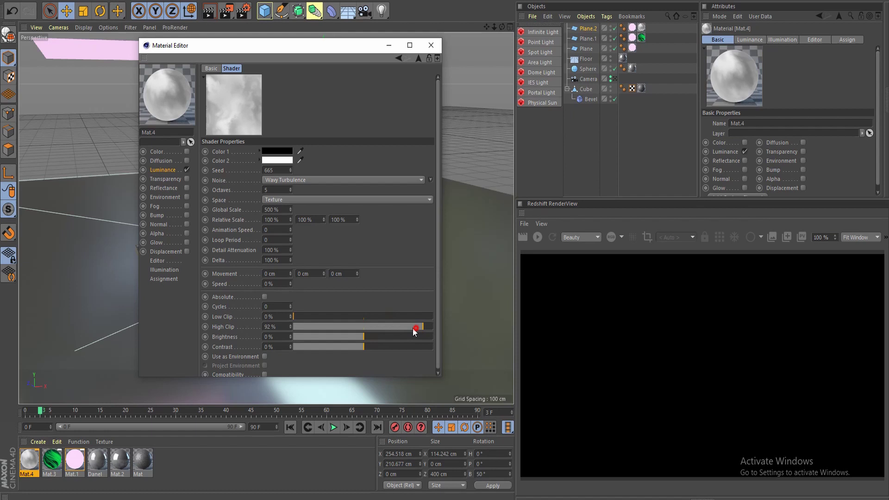
click(320, 316)
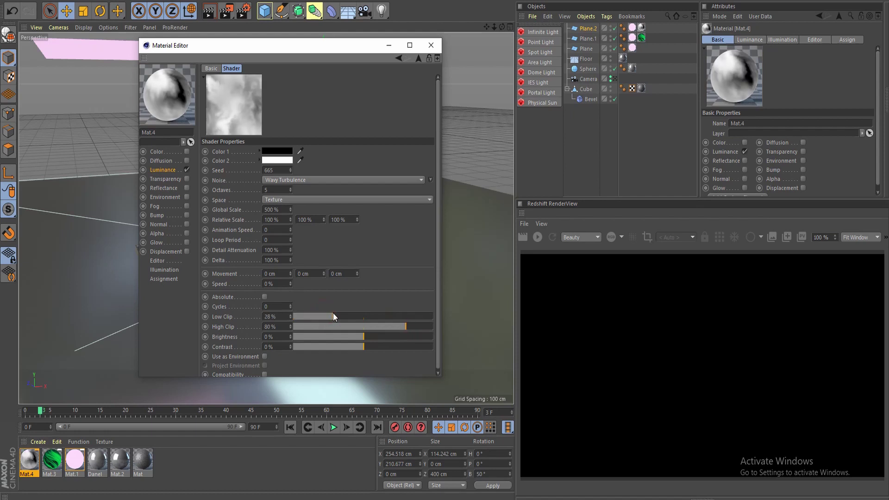
drag(334, 314, 335, 315)
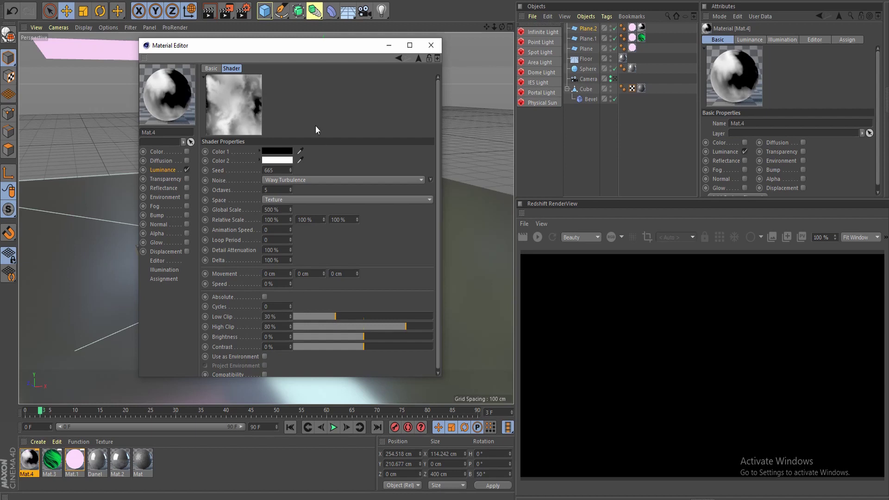
Step: Set the noise's Color 2 to yellow with hue 61° and saturation about 58%
click(285, 160)
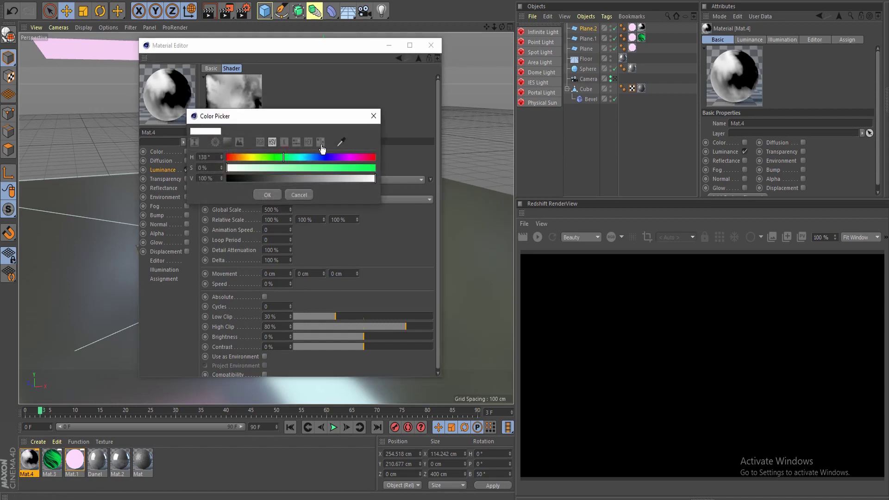
click(252, 157)
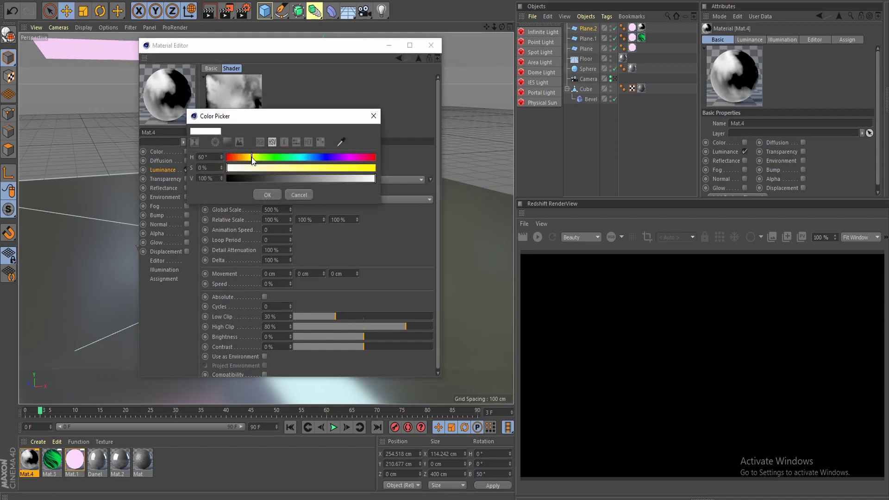
mouse_move(252, 157)
mouse_down()
mouse_move(263, 159)
mouse_move(252, 160)
mouse_up()
drag(326, 168, 320, 170)
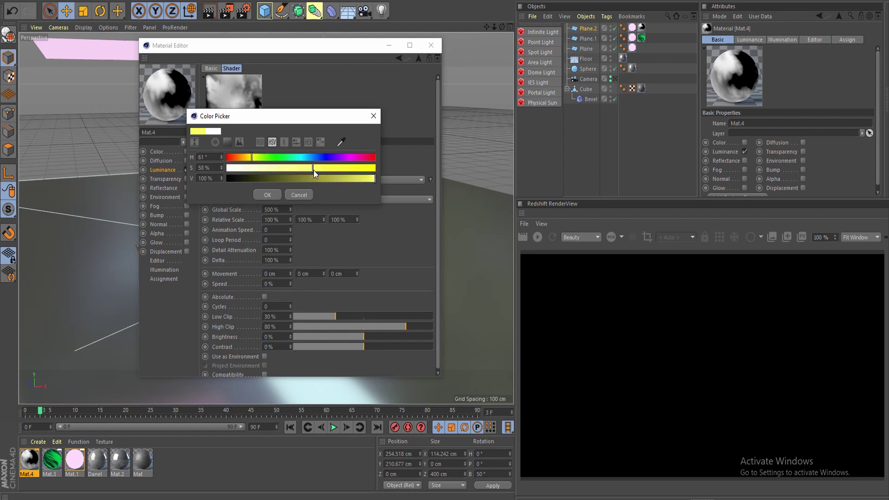
click(267, 194)
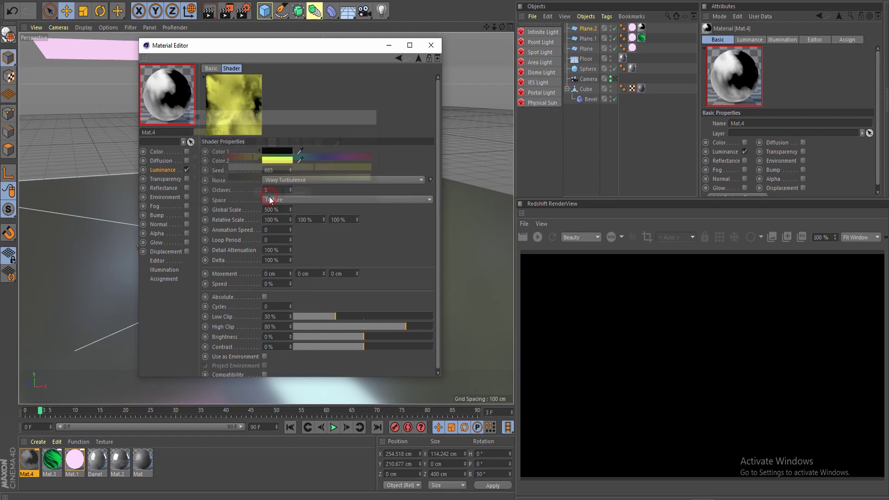
Step: Set the noise's Color 1 to dark red with hue 0°, saturation 100% and value about 52%, and close the editor
click(284, 153)
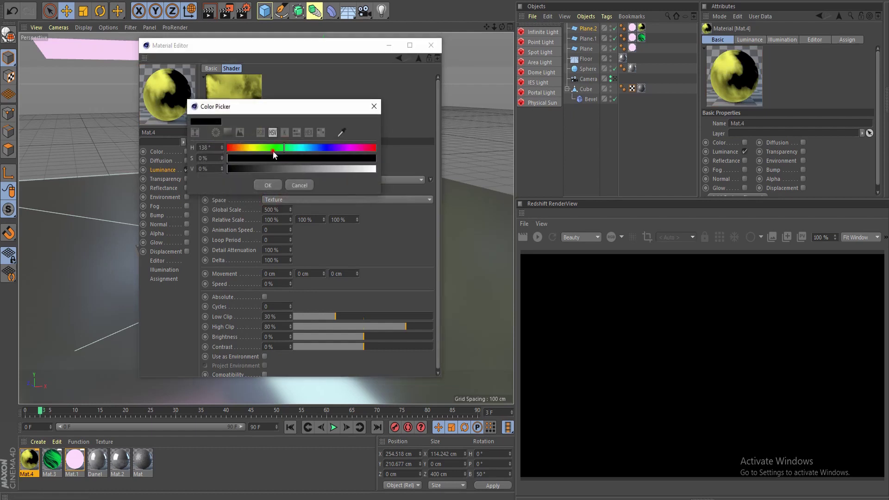
drag(329, 159, 377, 159)
drag(305, 169, 315, 170)
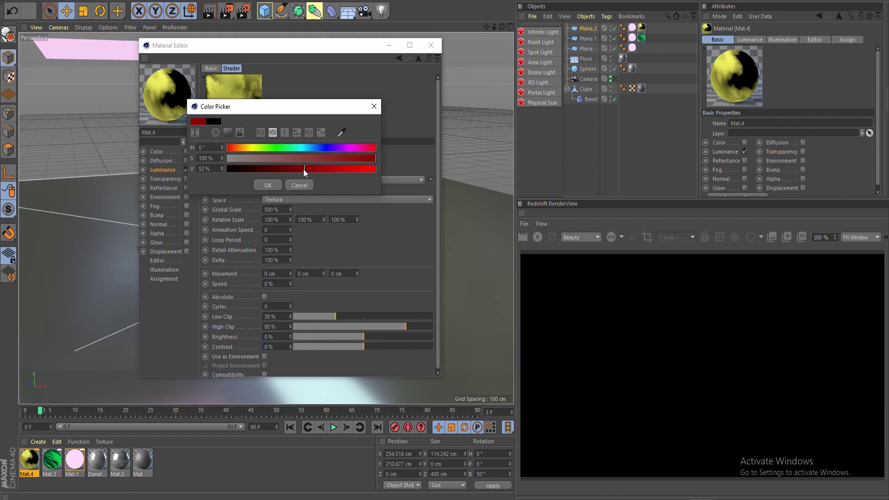
click(267, 185)
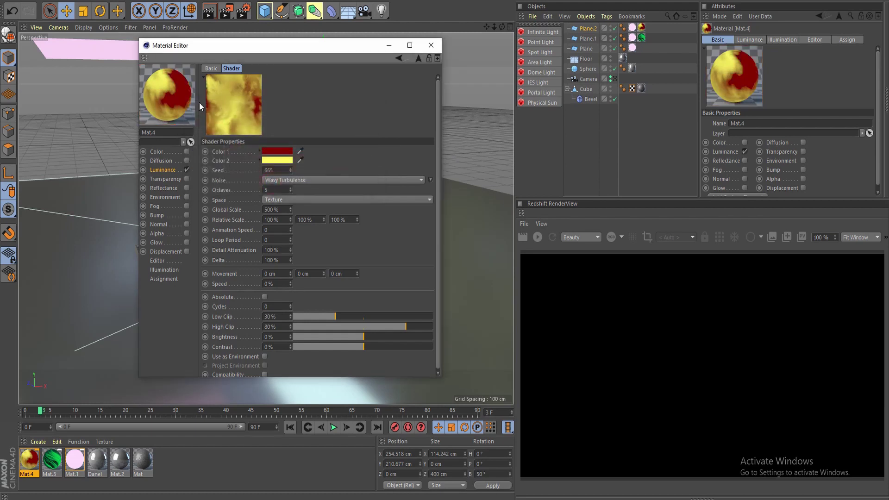
click(431, 45)
Step: Examine the arrangement of the luminous planes around the sphere and pedestal from the front
scroll(273, 134, down, 4)
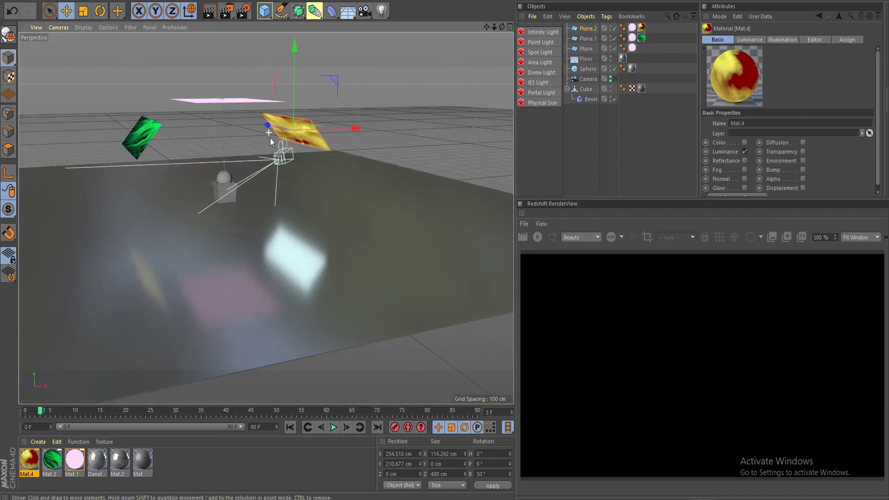
scroll(230, 141, up, 2)
scroll(235, 134, up, 5)
scroll(370, 121, down, 4)
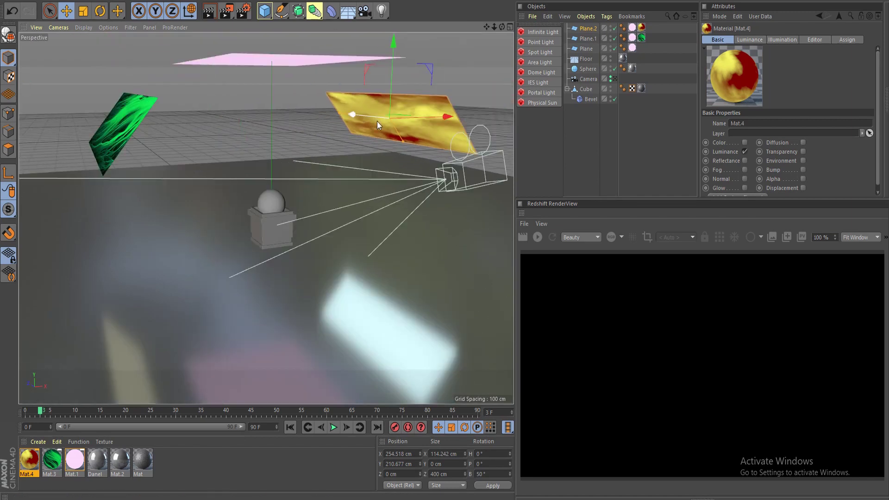
alt+drag(363, 120, 175, 144)
alt+drag(258, 154, 264, 99)
click(307, 103)
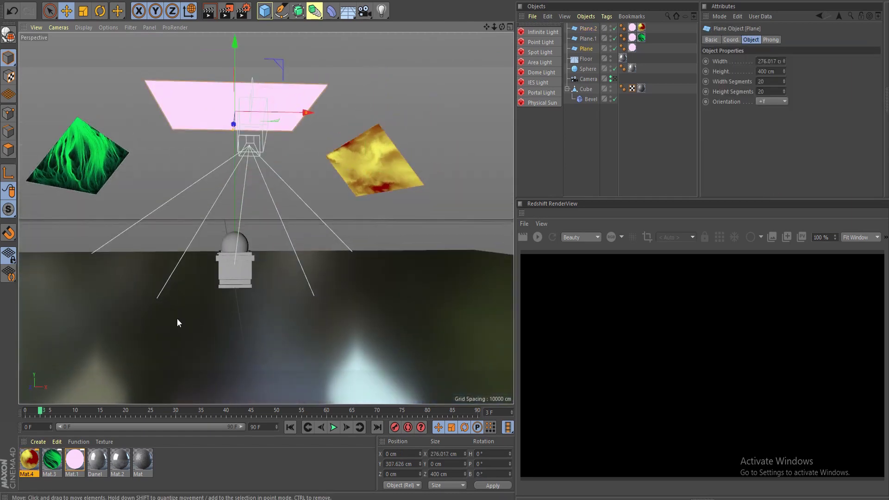
Step: Set Mat.4's Generate GI strength to 400% and saturation to 200% in its illumination settings, and close the editor
double_click(28, 460)
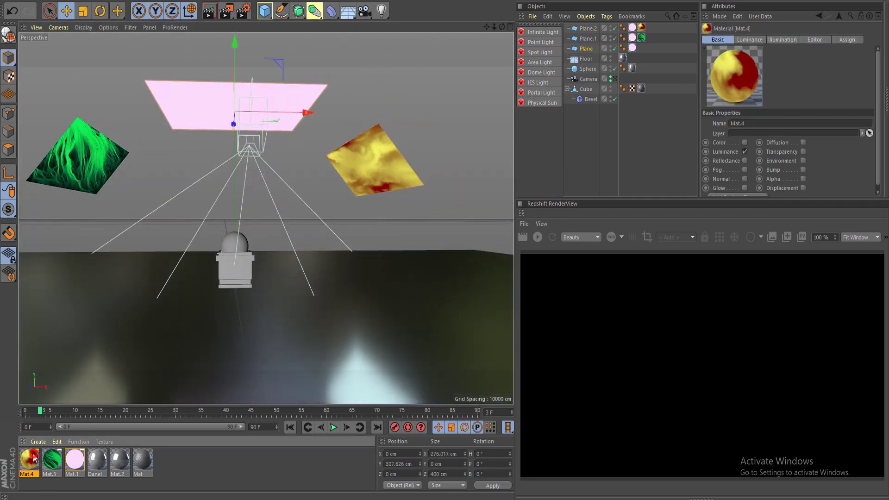
click(163, 270)
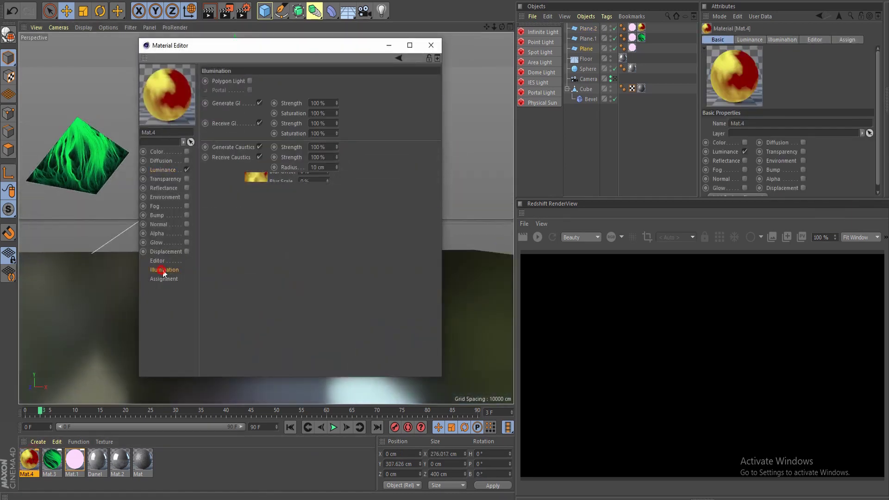
click(329, 103)
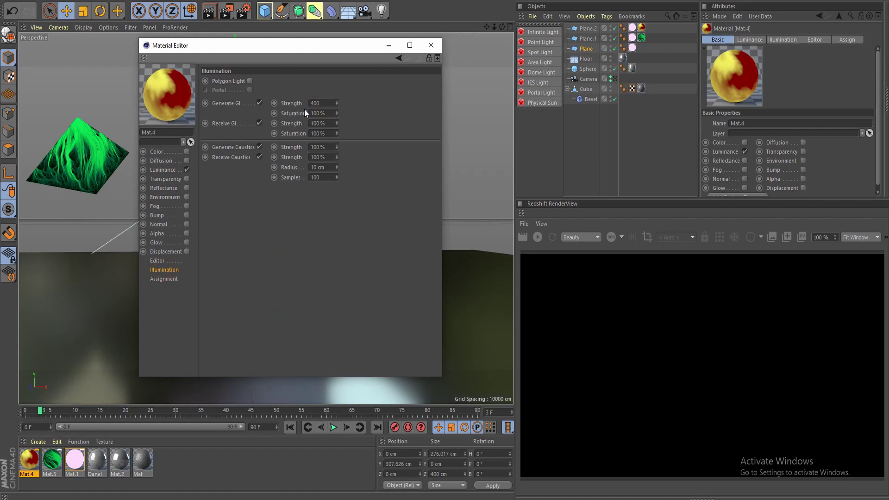
text(400)
key(Tab)
text(200)
click(435, 48)
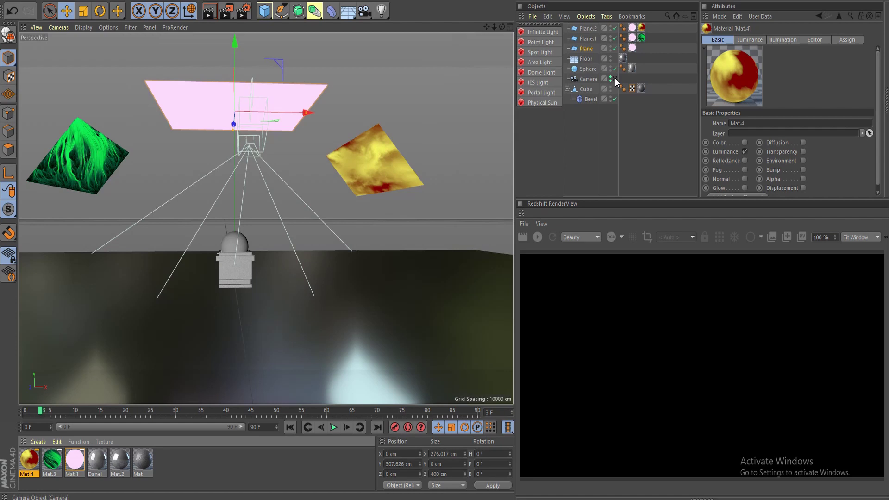
Step: Render the scene through the camera to the Picture Viewer, inspect the image and close the viewer
click(615, 78)
click(229, 13)
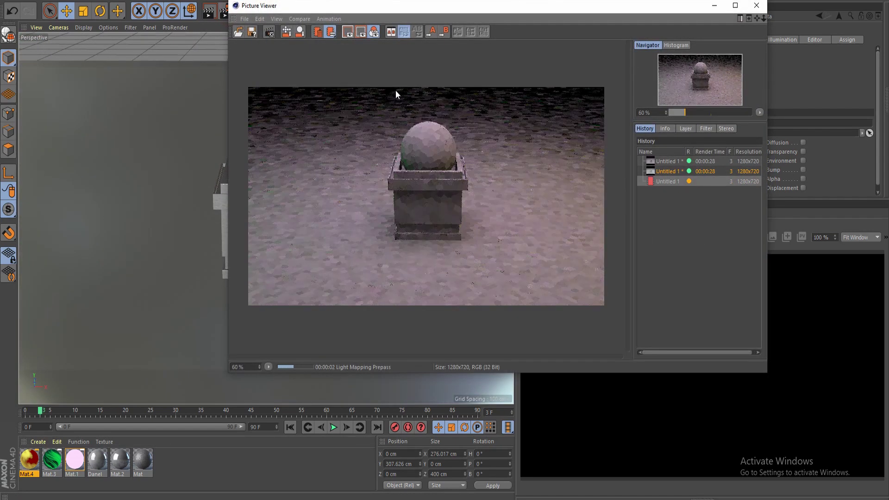
scroll(438, 154, down, 2)
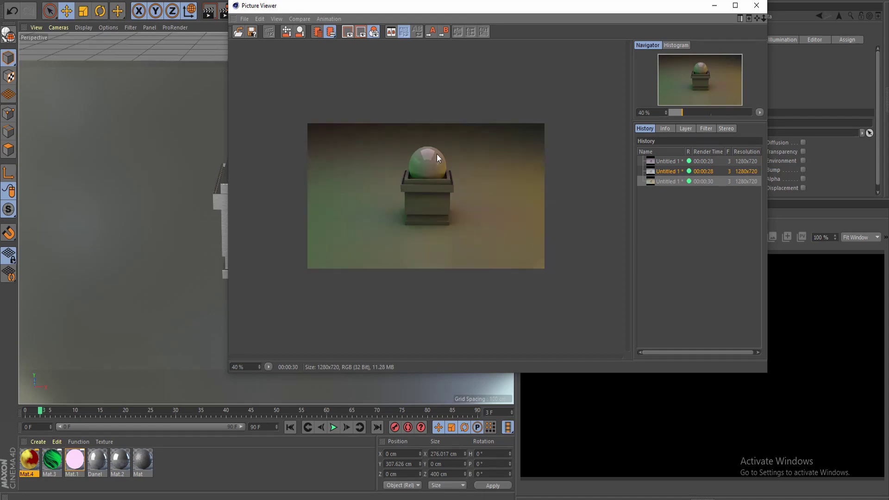
scroll(461, 163, up, 2)
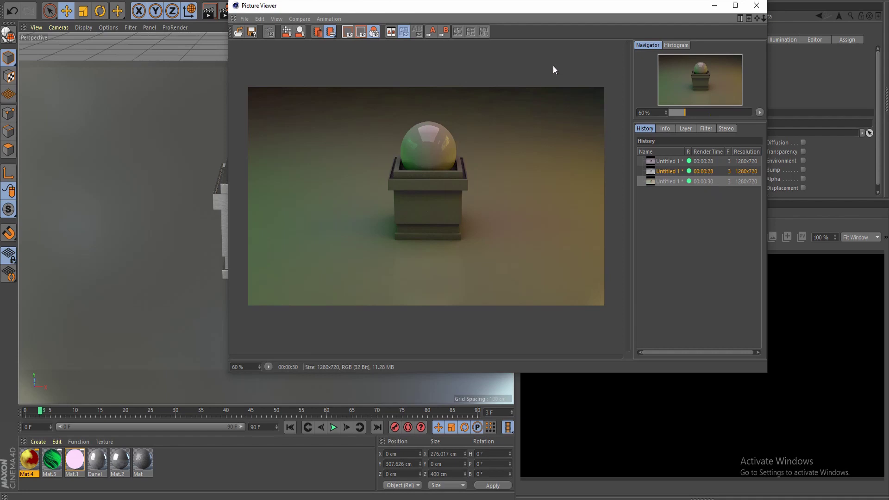
click(756, 6)
Step: Examine the luminance settings of the green Mat.3 material
double_click(52, 460)
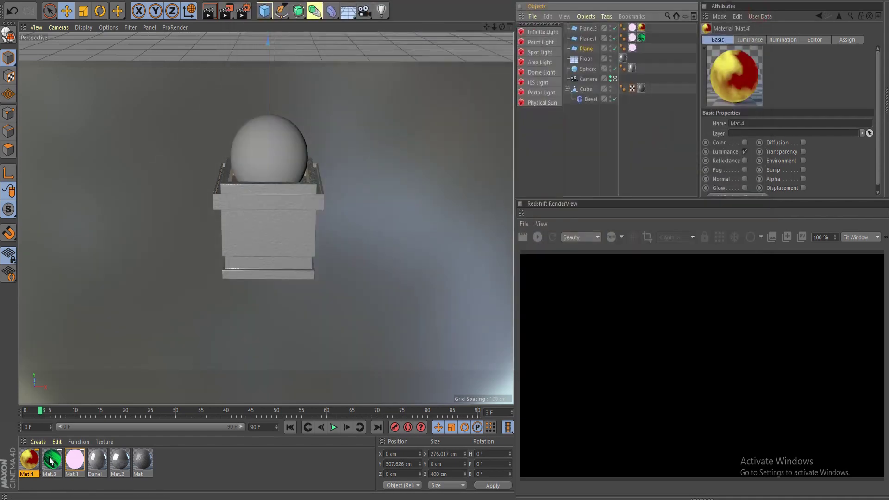
click(164, 170)
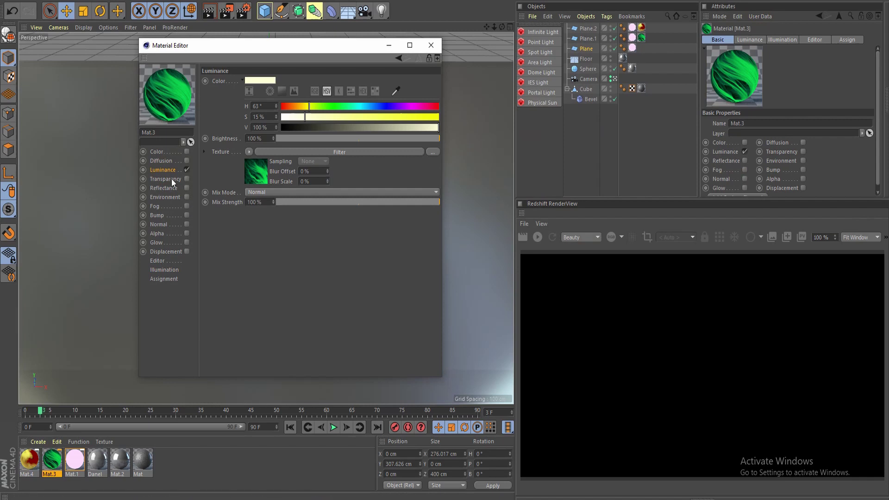
click(431, 46)
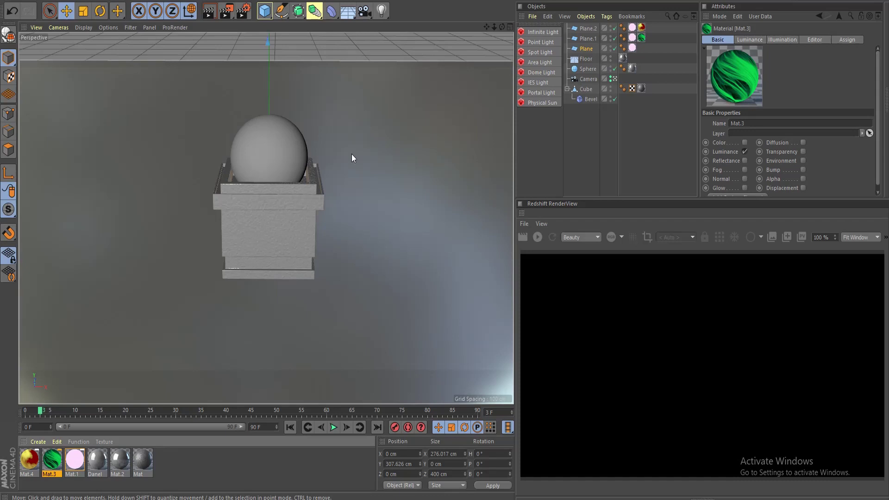
Step: Delete the three luminous planes Plane, Plane.1 and Plane.2 from the scene
click(586, 48)
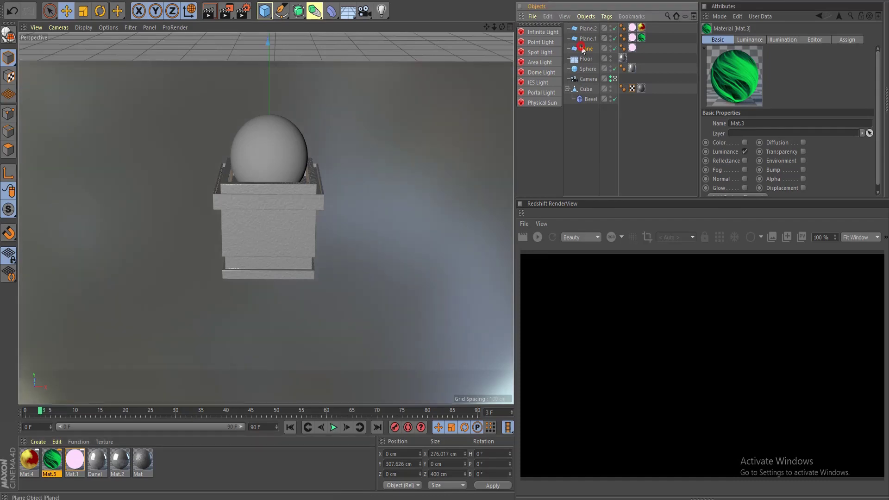
key(Delete)
click(588, 41)
key(Delete)
click(584, 30)
key(Delete)
Step: Add an area light and set its color to pale yellow with hue 70° and saturation 15%
scroll(304, 108, down, 10)
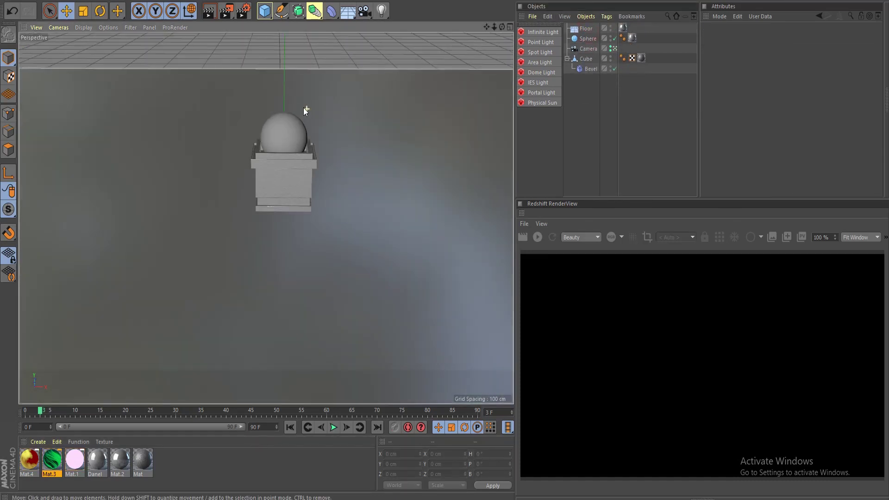
scroll(313, 66, up, 2)
click(381, 11)
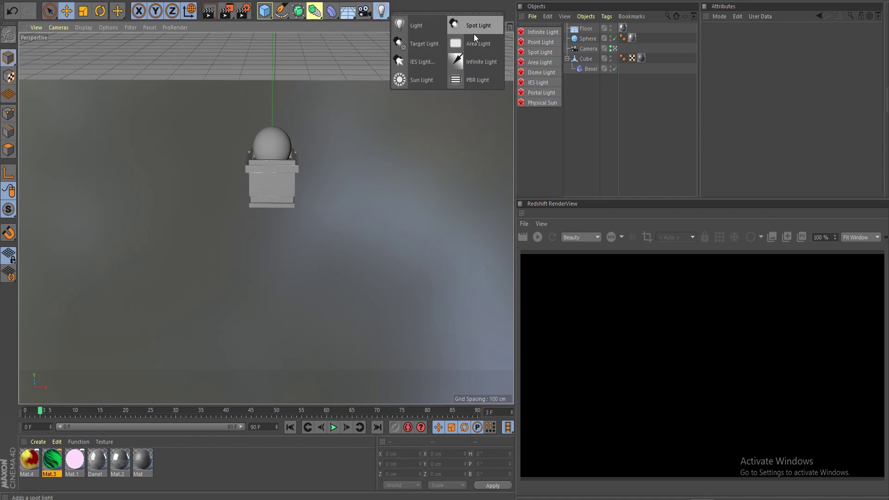
click(484, 46)
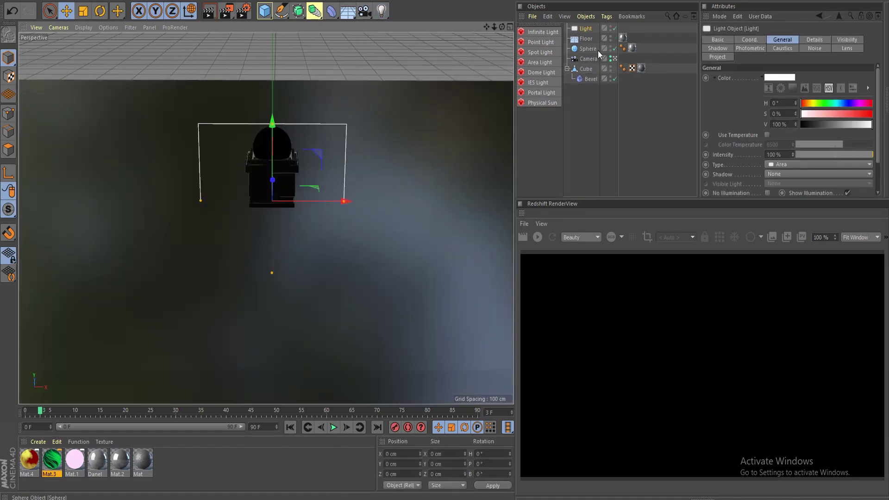
click(779, 78)
click(753, 77)
click(750, 87)
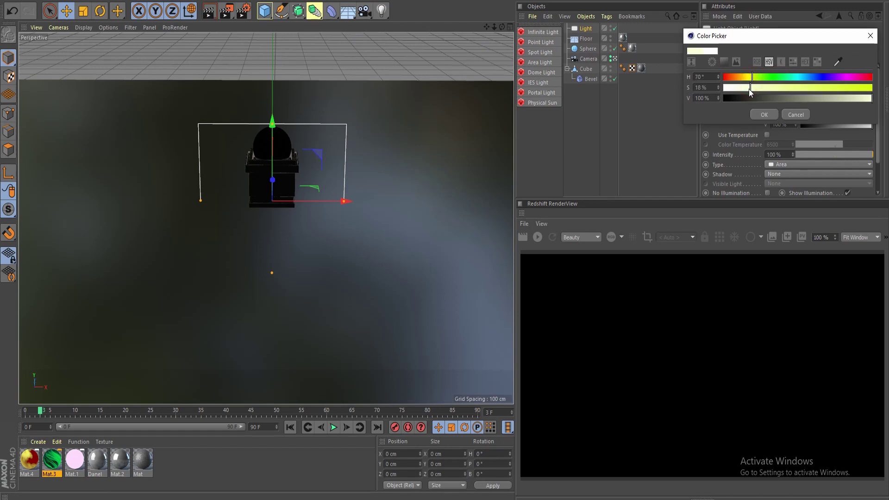
click(764, 115)
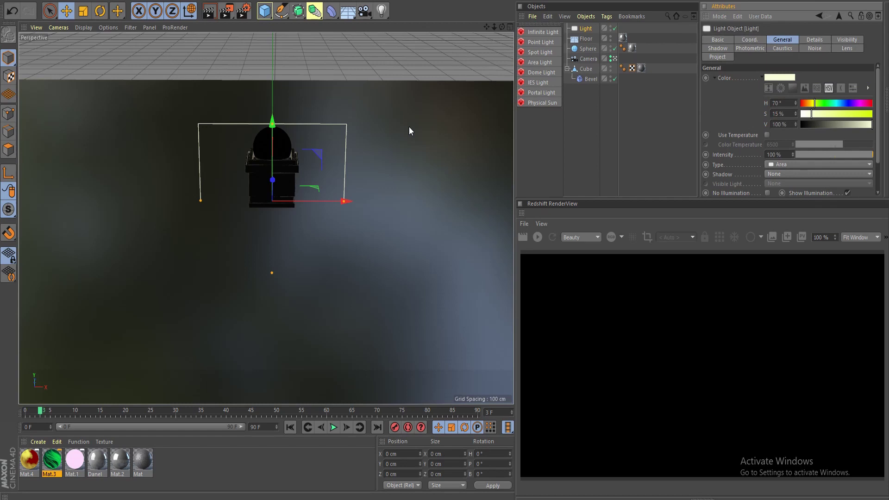
Step: Rotate the area light to a heading of -90° and move it beside the pedestal at about X -224, Y 147, Z 65 cm
scroll(409, 126, down, 2)
alt+drag(323, 175, 195, 229)
key(r)
key(e)
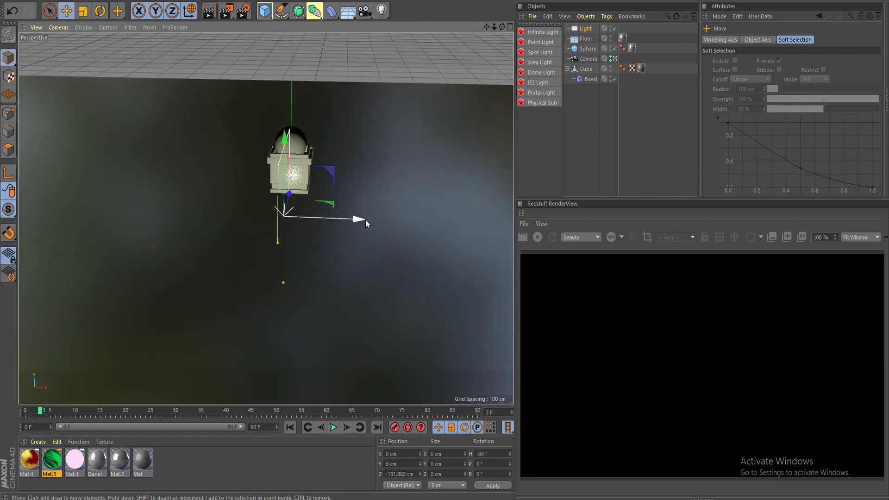
drag(365, 220, 198, 54)
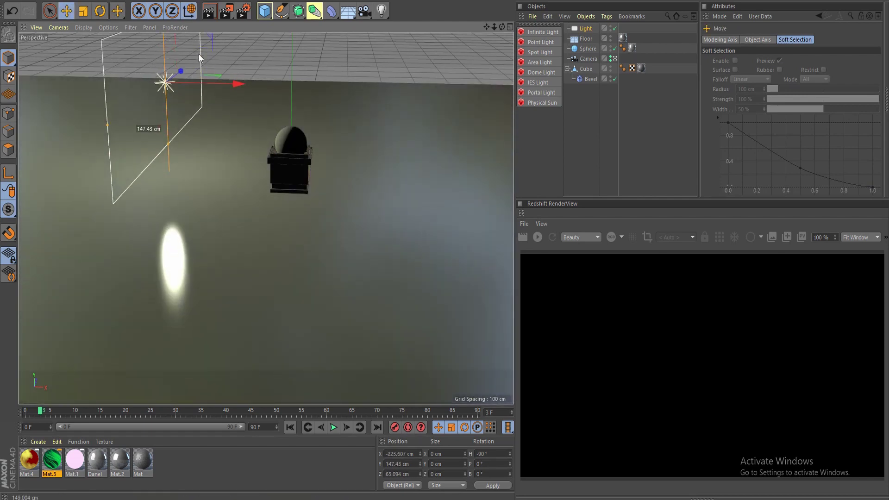
Step: Tilt the area light to a pitch of -30° towards the sphere and raise it to about X -253, Y 224 cm
alt+drag(229, 86, 231, 124)
alt+middle_drag(232, 124, 236, 265)
alt+drag(236, 265, 224, 265)
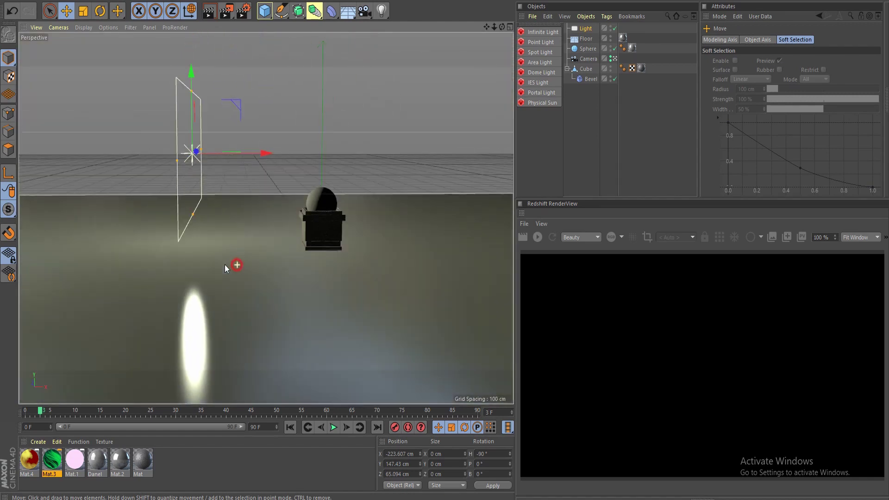
key(r)
key(w)
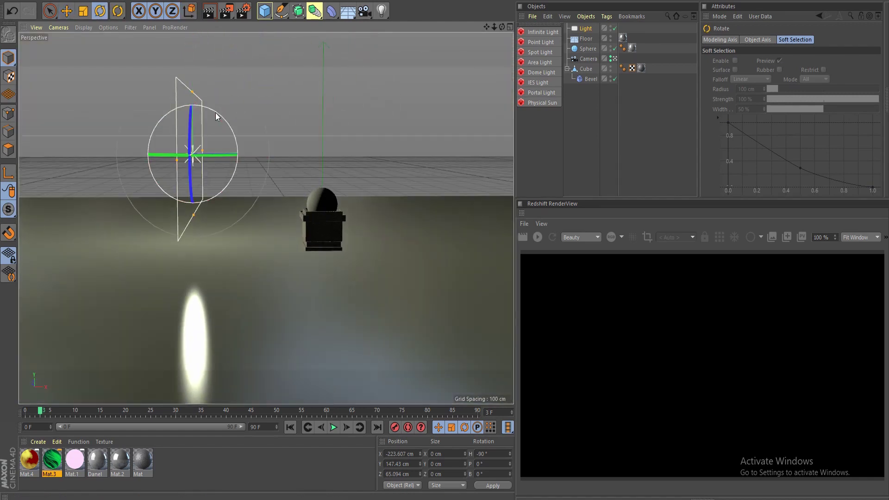
drag(216, 113, 224, 63)
key(e)
key(w)
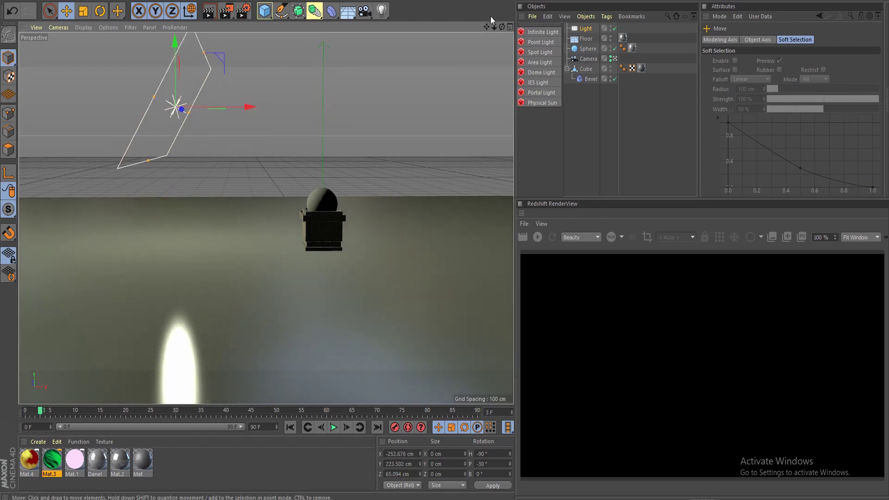
Step: Set the area light's shadow type to Area
click(587, 29)
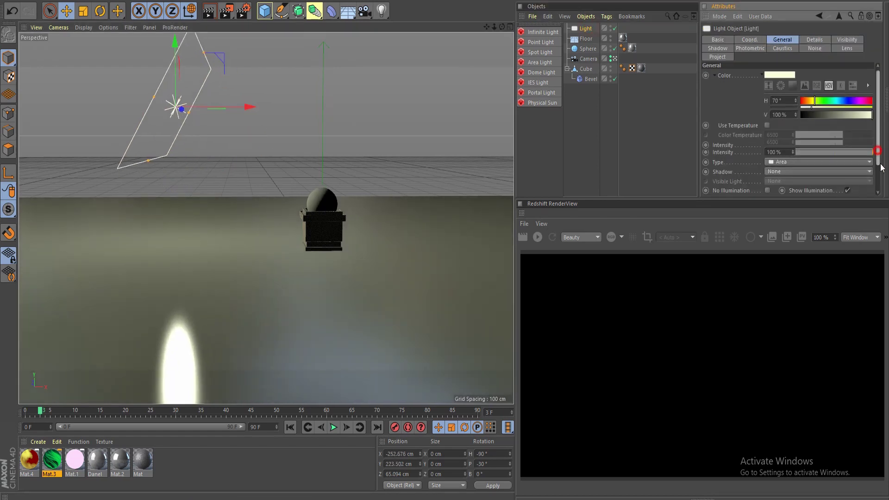
scroll(791, 143, down, 2)
click(782, 140)
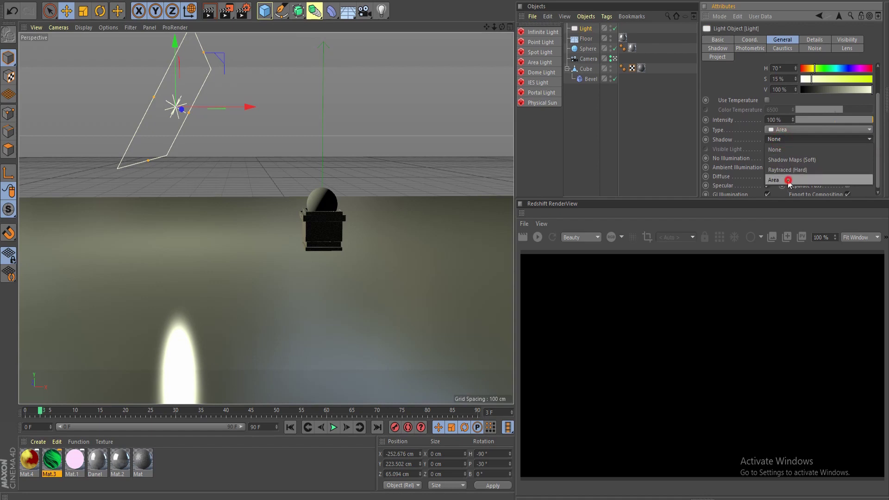
click(789, 180)
Step: Set the light's falloff to Inverse Square (Physically Accurate) and shrink its decay radius to about 310 cm, reaching the sphere
click(815, 40)
drag(880, 97, 799, 135)
click(782, 118)
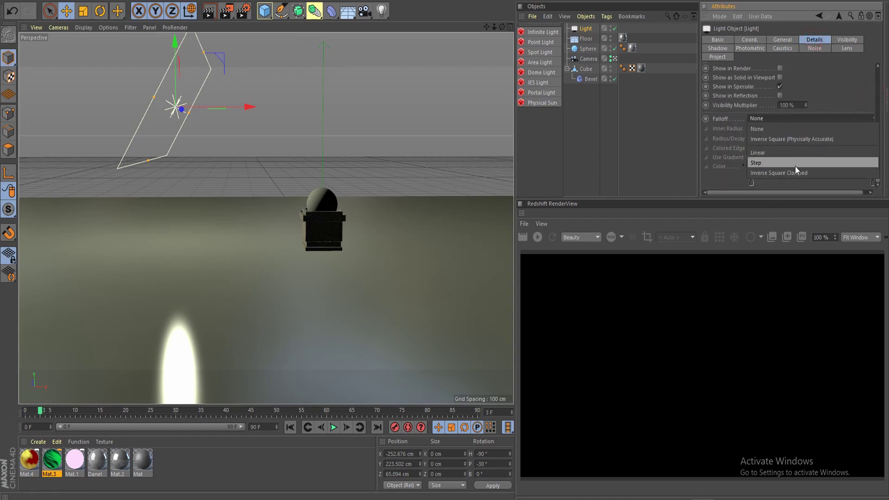
click(797, 138)
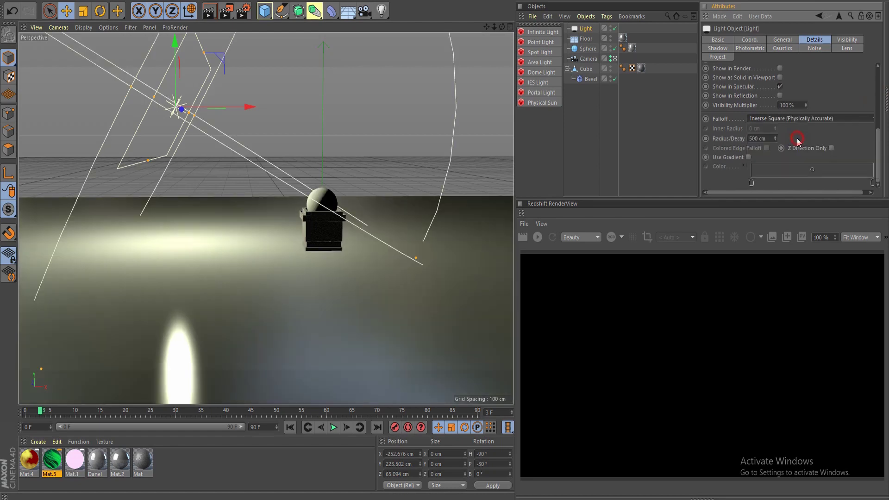
drag(416, 256, 316, 221)
Step: In the front view, duplicate the light across the pedestal to about X 172 cm and rotate it to heading 90°, pitch -40°, bank 180°
scroll(293, 207, down, 3)
scroll(277, 165, down, 1)
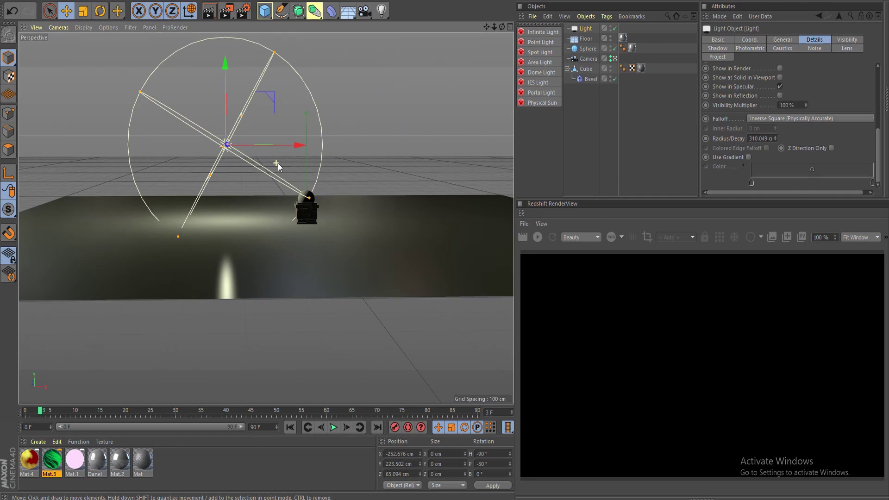
middle_click(277, 164)
middle_click(381, 318)
scroll(242, 215, up, 2)
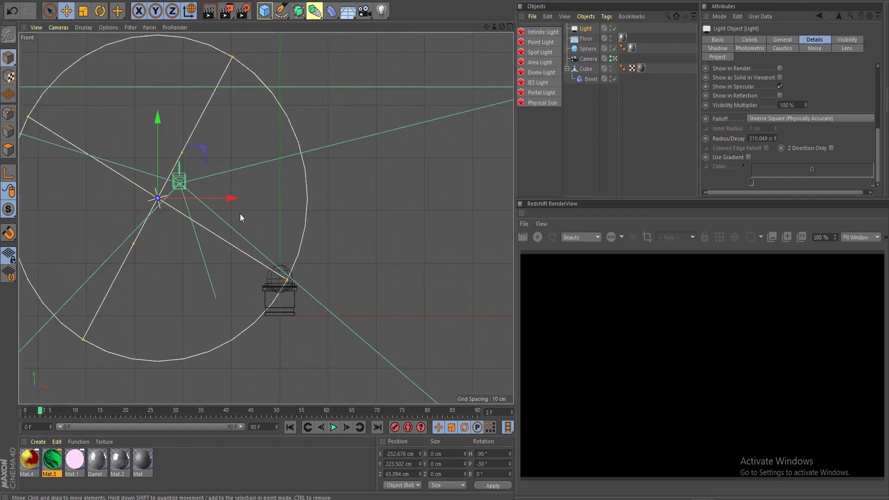
ctrl+drag(230, 205, 429, 207)
key(r)
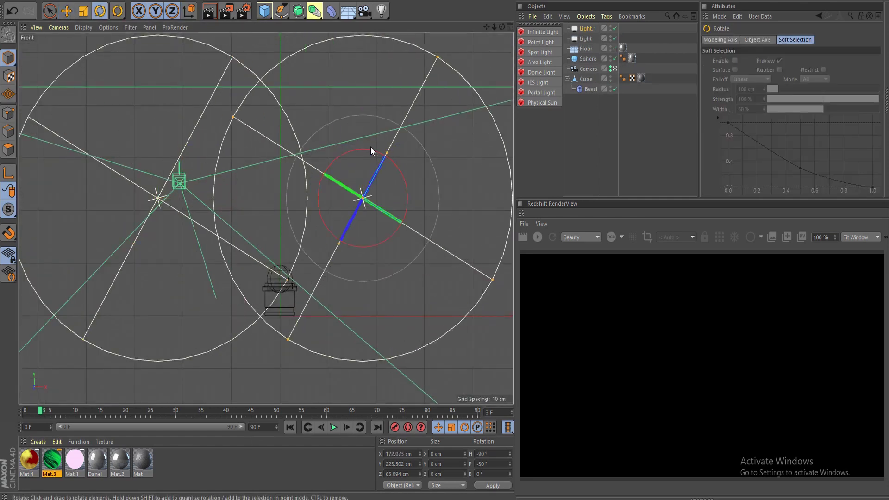
drag(371, 147, 437, 234)
Step: Set the color of Light.1 to pale green with hue 130°
click(594, 27)
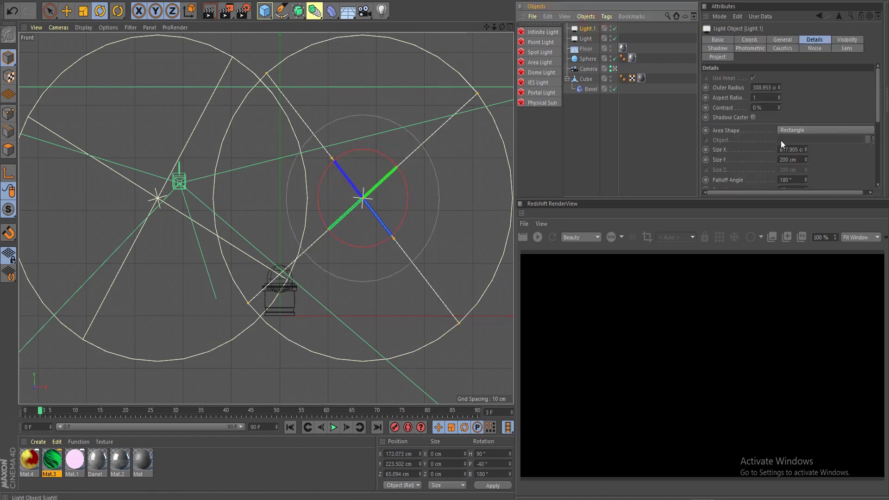
click(761, 41)
click(782, 41)
drag(809, 106, 827, 104)
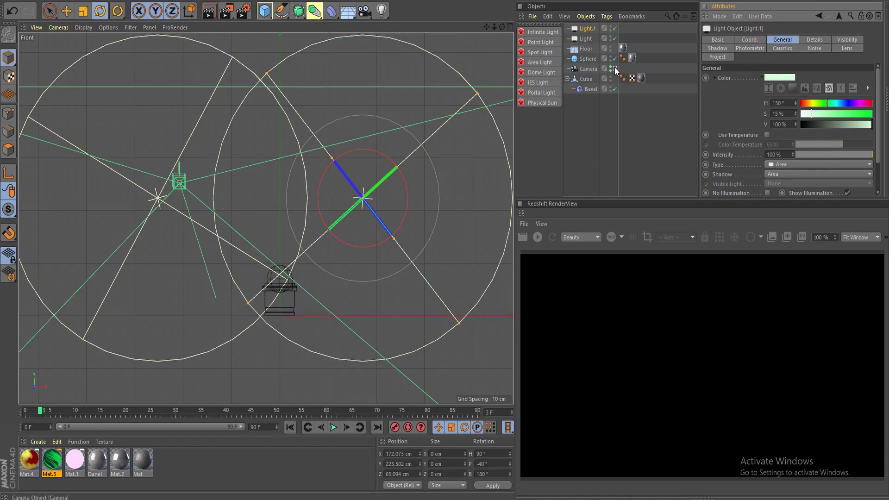
Step: Duplicate Light.1 above the pedestal at about X 73, Y 305 cm and rotate the copy to a pitch of -90°
key(e)
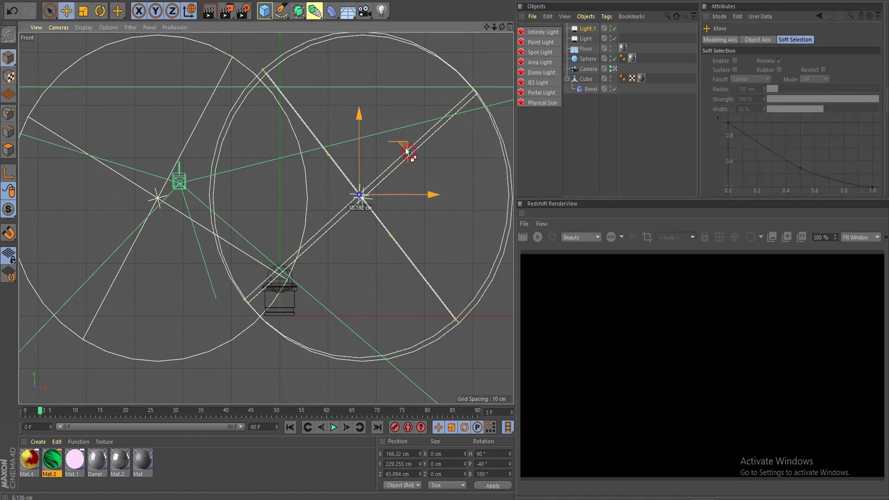
ctrl+drag(409, 151, 361, 110)
key(r)
drag(330, 196, 375, 178)
key(w)
key(e)
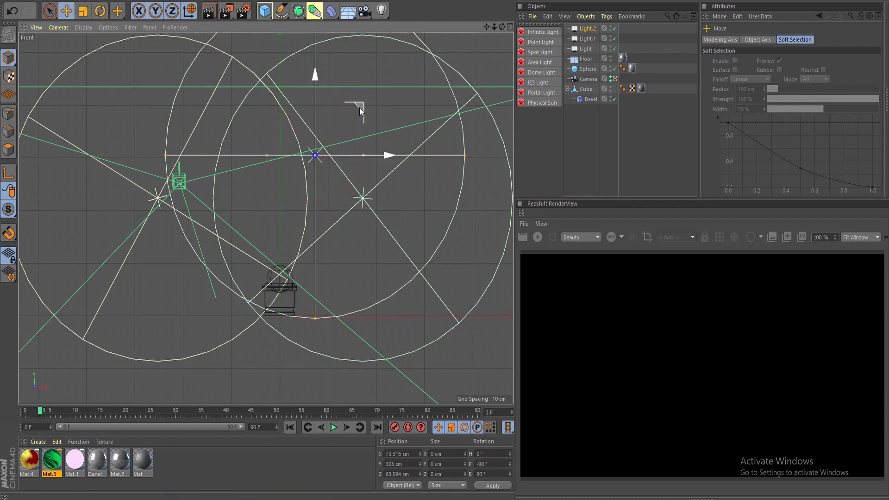
Step: Center Light.2 above the pedestal at about X 2, Y 271 cm and set its color to pale red with hue 9°
drag(359, 108, 325, 125)
click(597, 30)
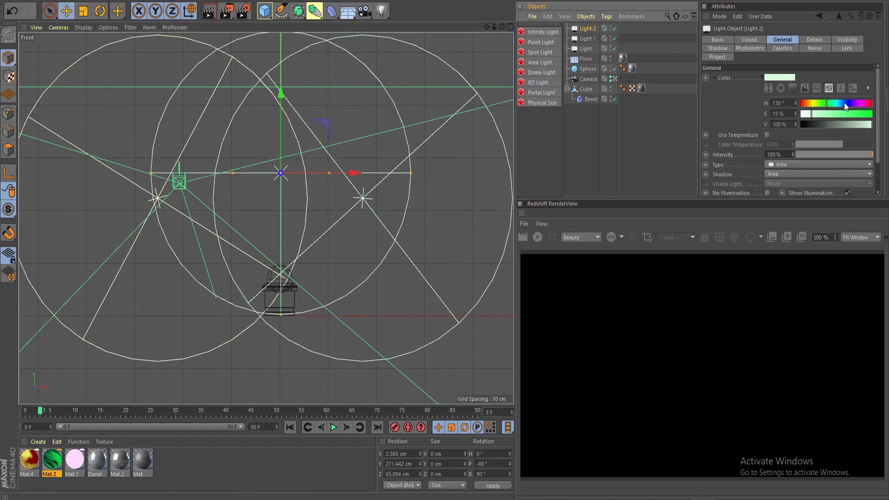
drag(836, 103, 803, 106)
Step: Examine the placement of the three area lights around the pedestal in the perspective view, outside the scene camera
click(615, 80)
key(F1)
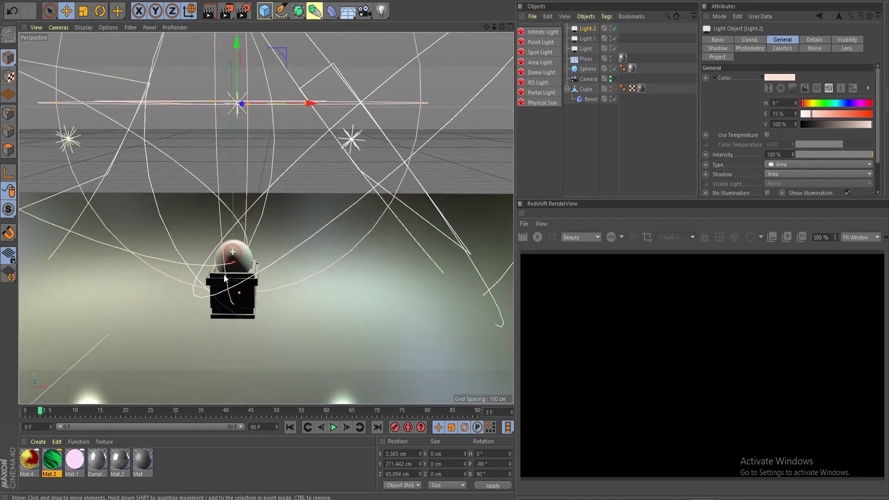
scroll(231, 258, down, 8)
alt+middle_drag(257, 254, 294, 215)
scroll(259, 216, up, 5)
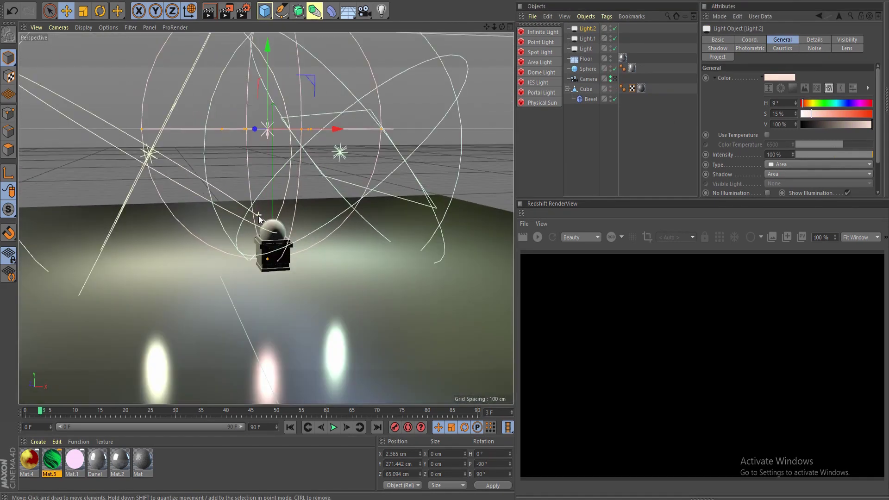
alt+drag(258, 215, 249, 215)
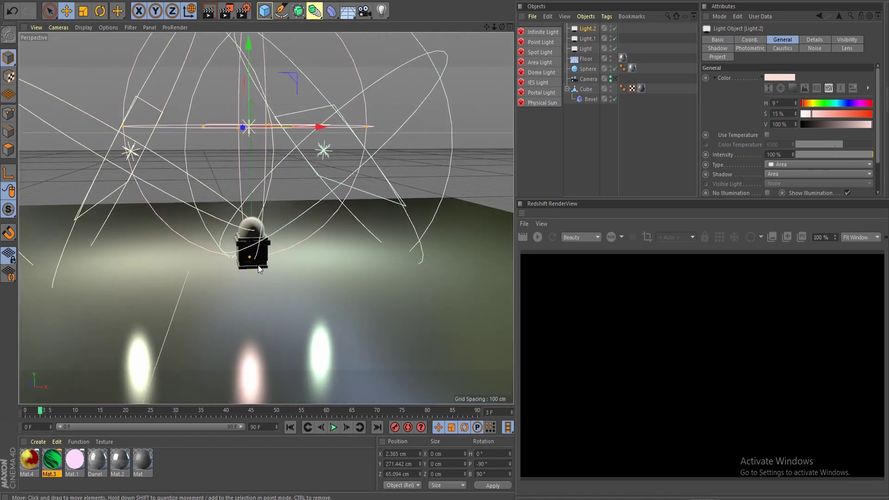
scroll(253, 257, up, 2)
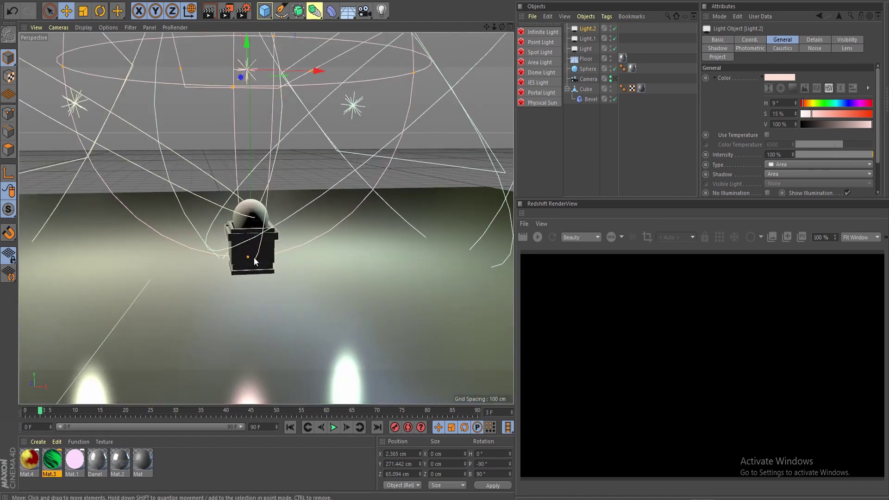
scroll(255, 260, down, 4)
scroll(254, 258, up, 3)
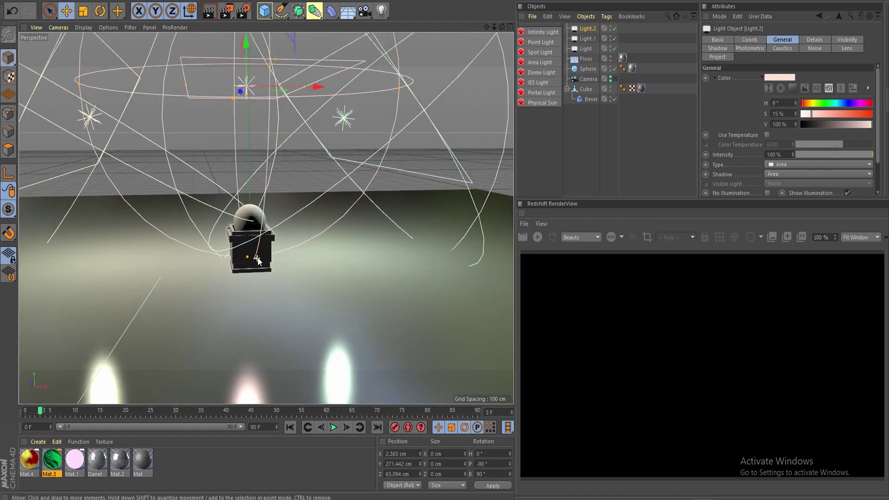
click(613, 79)
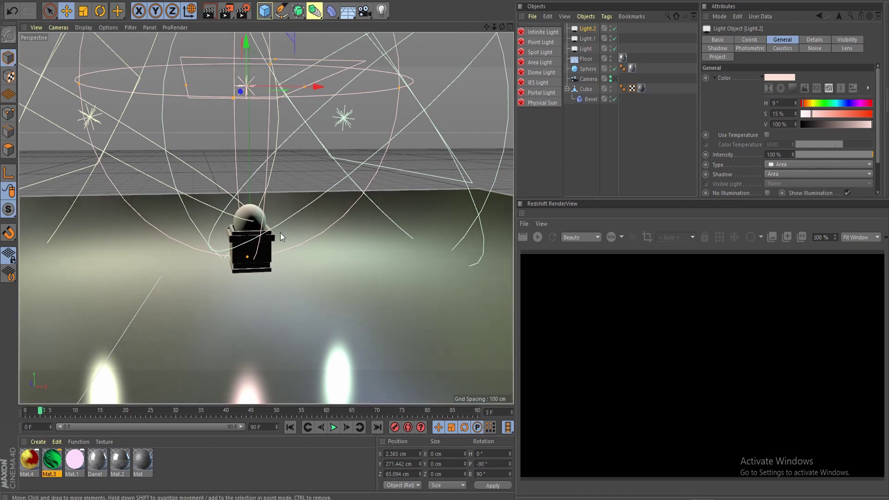
scroll(267, 241, up, 1)
click(585, 28)
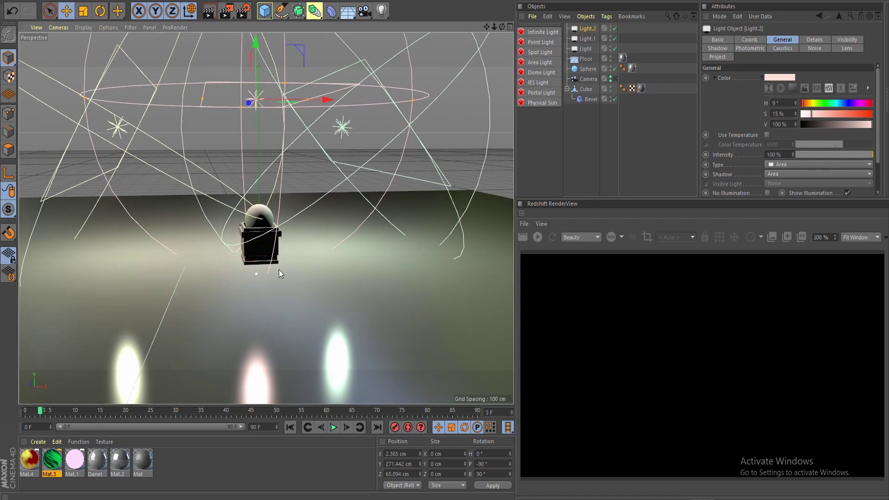
click(614, 79)
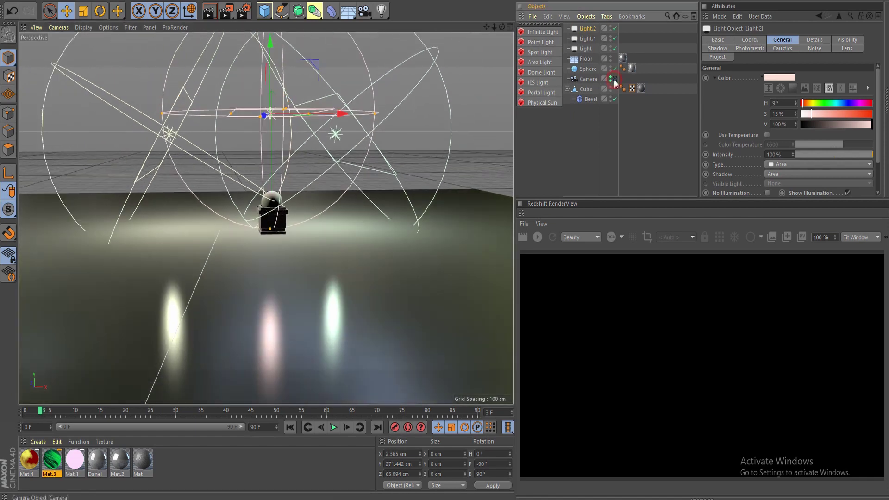
Step: Look through the scene camera and reframe it closer on the sphere and pedestal
click(615, 79)
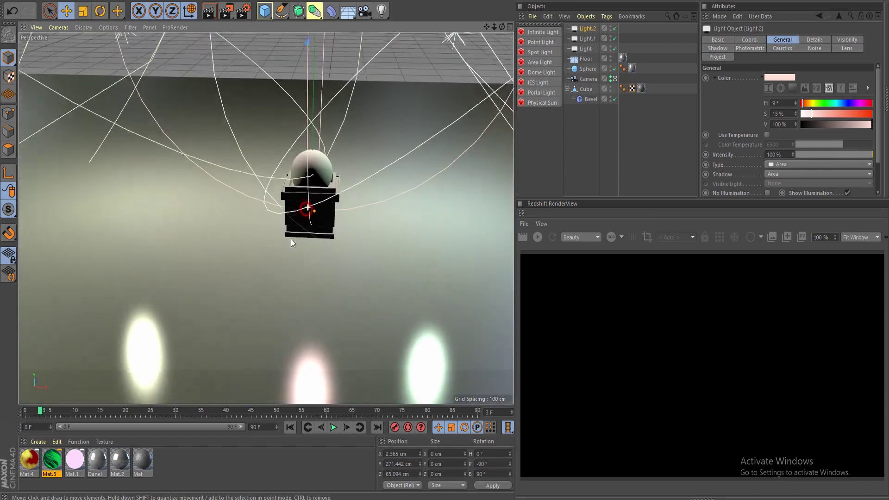
alt+middle_drag(308, 207, 291, 239)
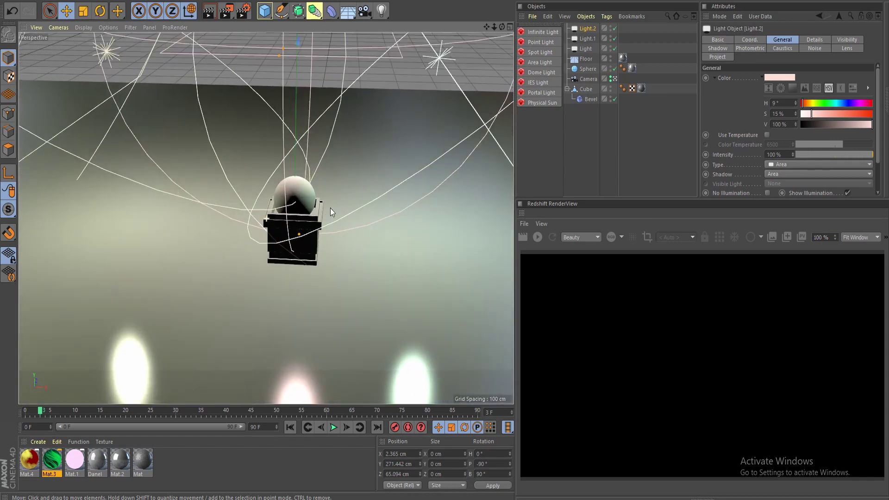
scroll(329, 207, up, 5)
alt+drag(308, 255, 312, 262)
alt+middle_drag(312, 261, 355, 229)
alt+drag(355, 229, 319, 250)
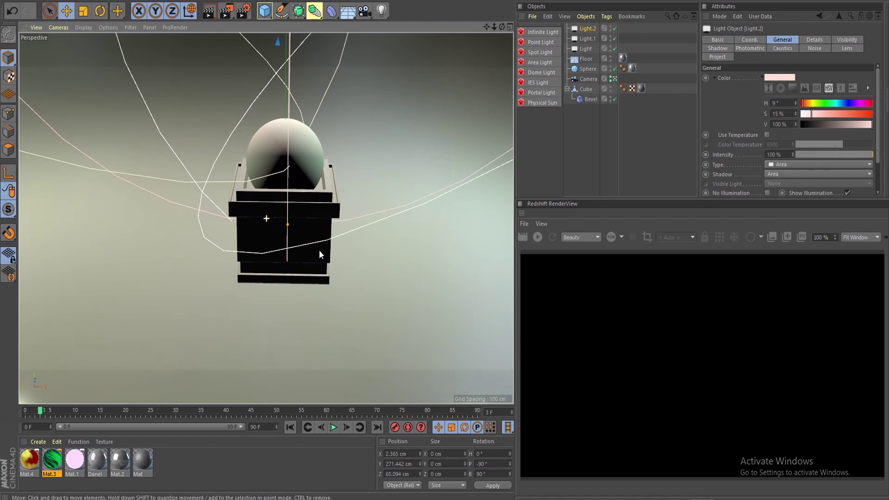
Step: Render the camera view to the Picture Viewer and inspect the image as it renders
click(226, 10)
drag(473, 10, 415, 26)
scroll(368, 226, down, 2)
scroll(371, 227, up, 1)
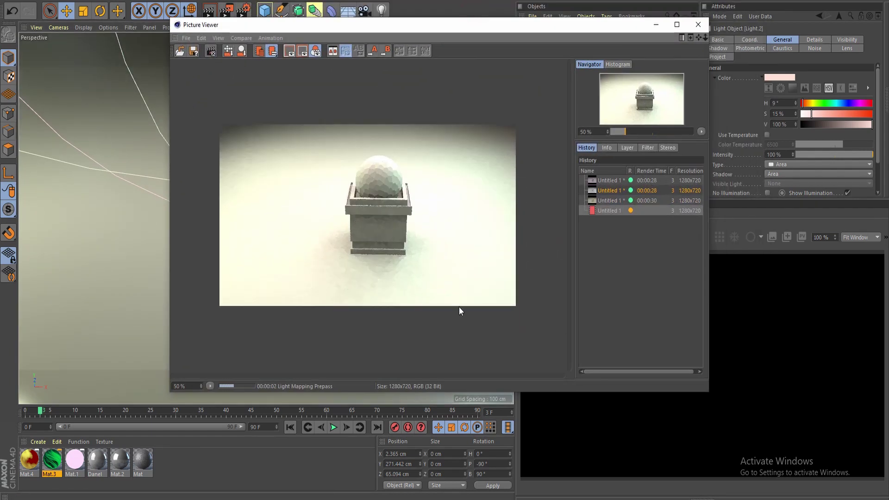
scroll(343, 216, down, 2)
scroll(343, 216, up, 2)
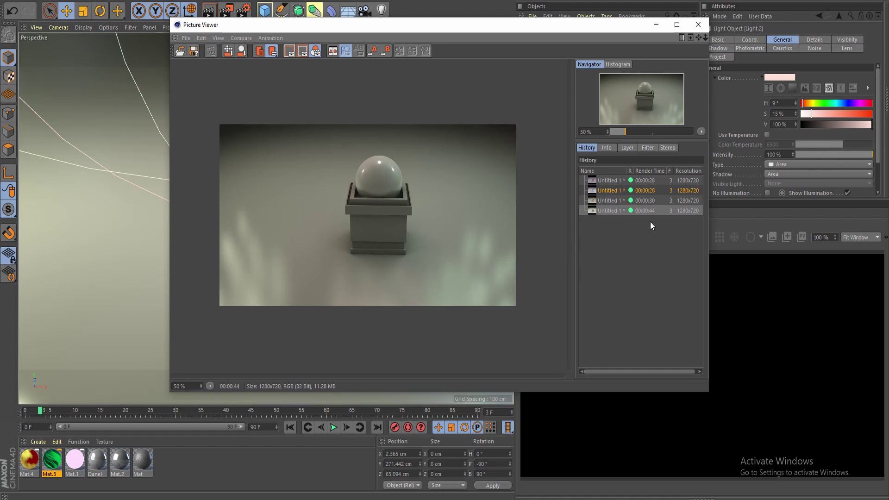
Step: Compare the new area-light render with the three earlier renders in the history and close the Picture Viewer
click(604, 202)
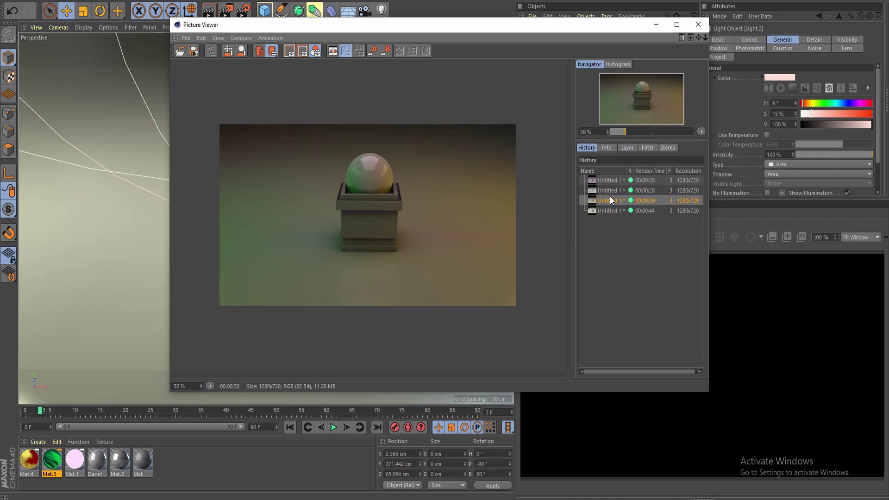
click(611, 182)
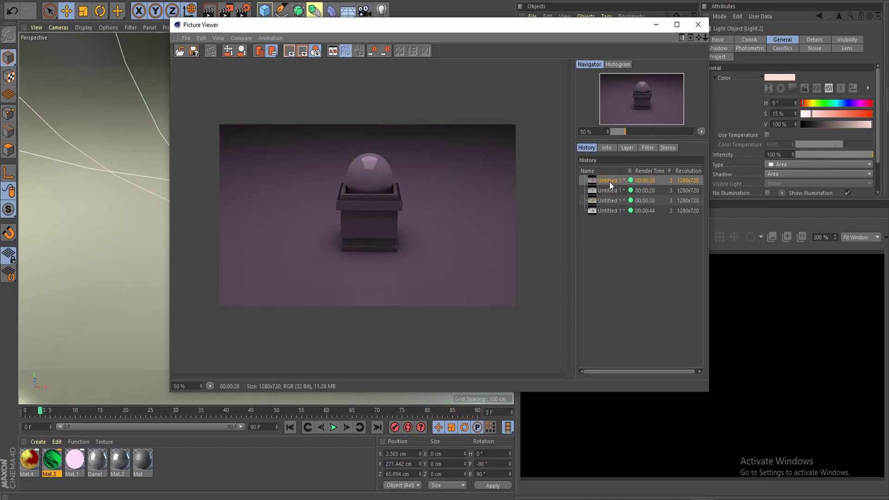
click(607, 190)
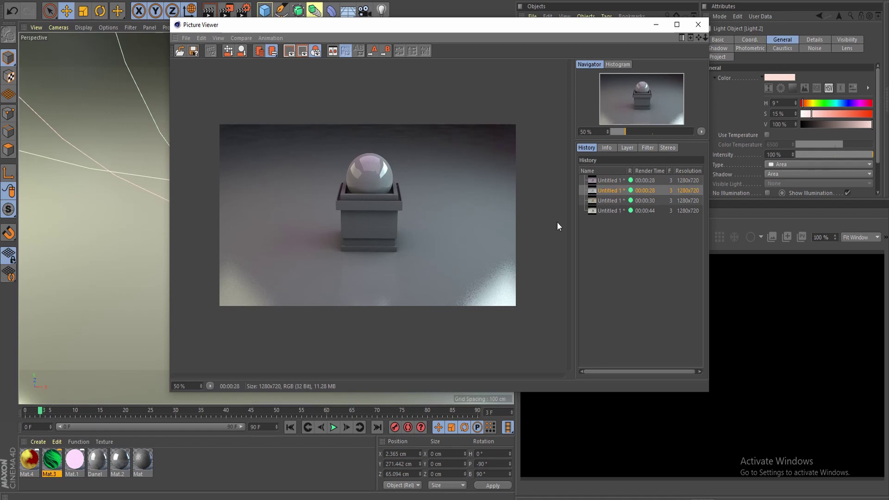
click(618, 202)
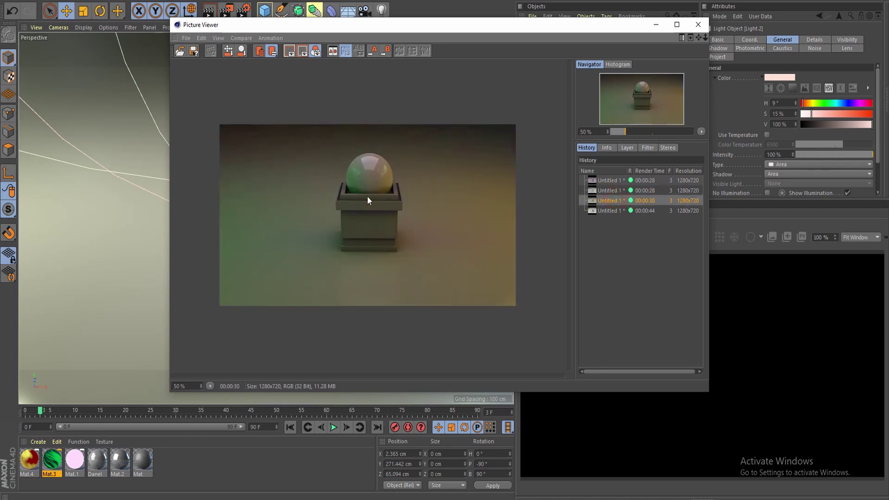
click(615, 209)
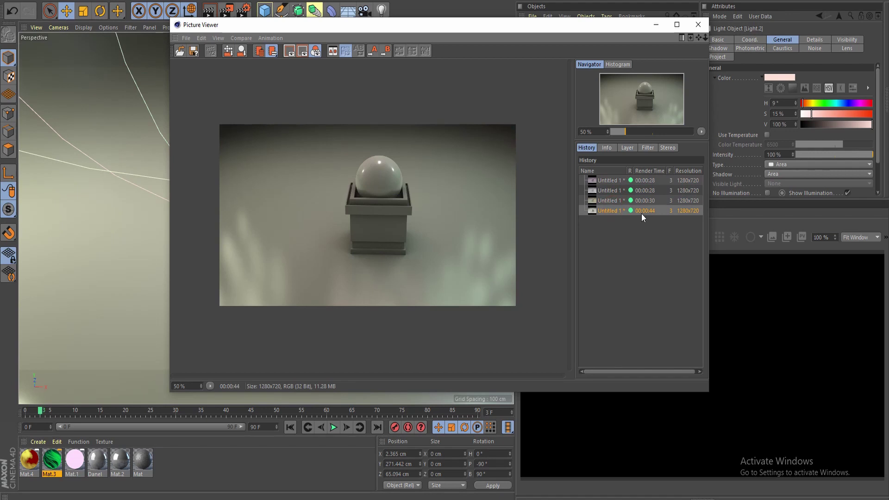
click(694, 26)
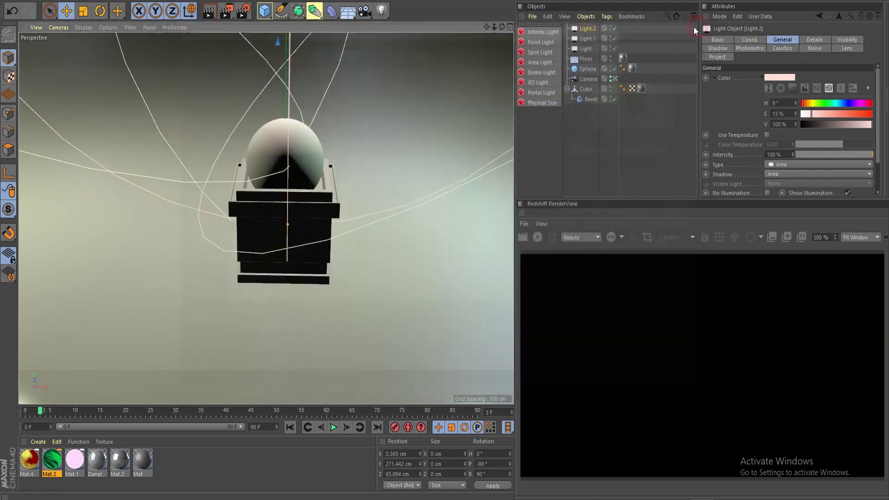
Step: Leave the camera view and examine the light arrangement and floor reflections around the pedestal from several angles
click(614, 79)
scroll(322, 196, down, 5)
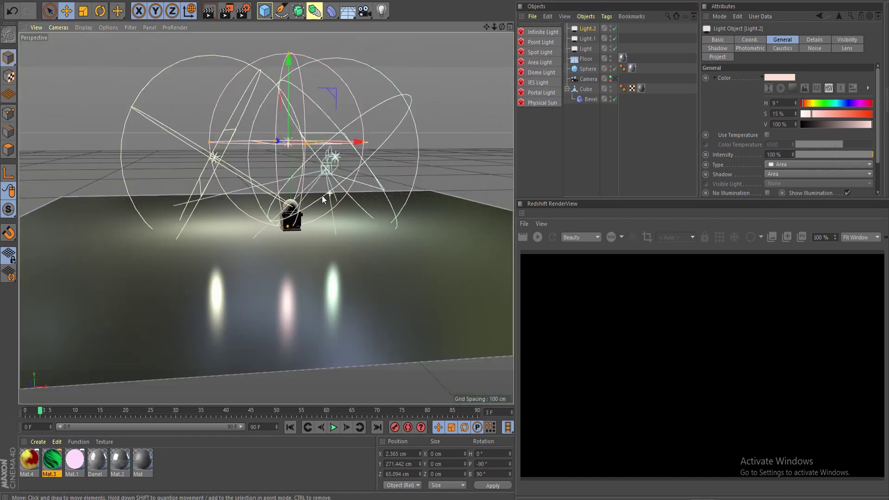
scroll(288, 185, up, 1)
scroll(287, 190, up, 3)
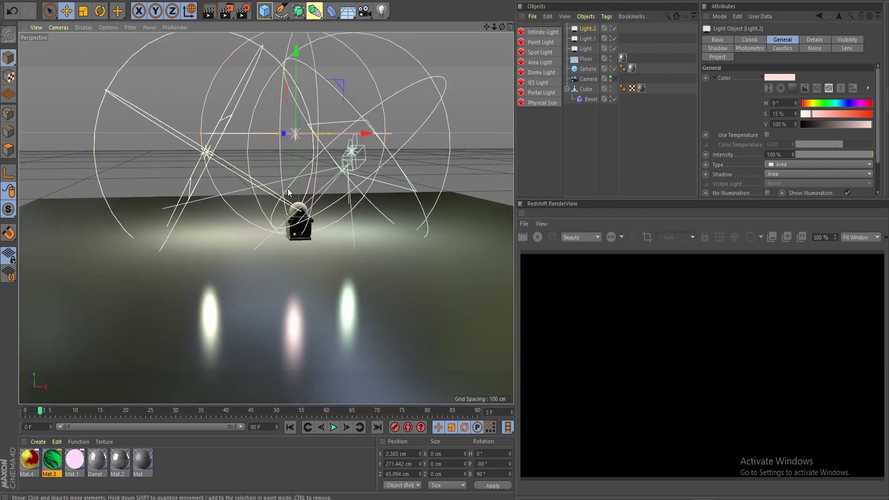
scroll(304, 200, down, 3)
alt+drag(305, 197, 297, 178)
alt+right_drag(281, 163, 292, 171)
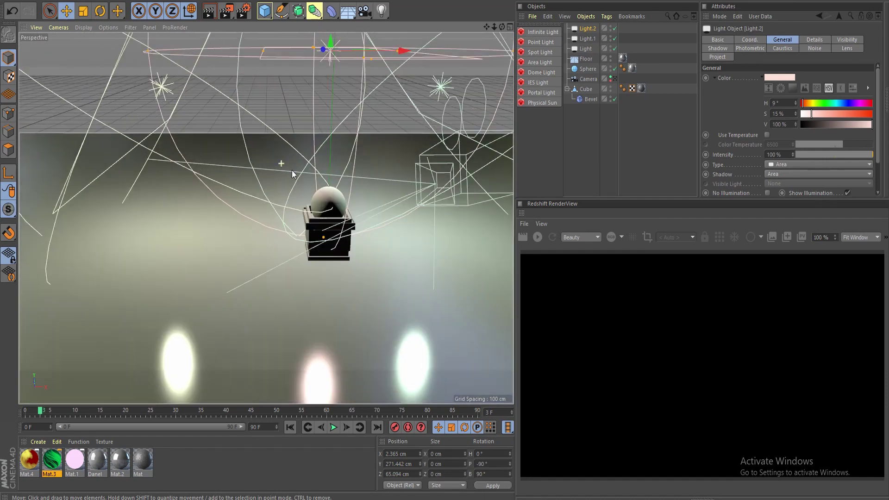
scroll(293, 176, down, 4)
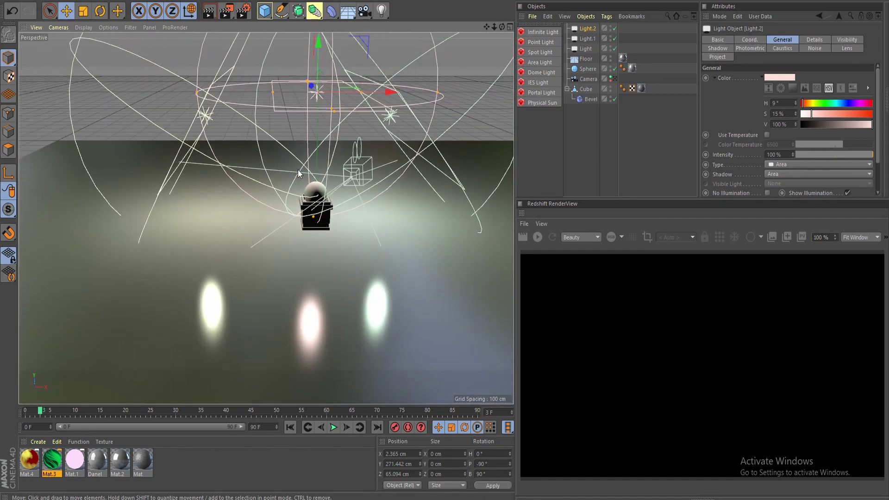